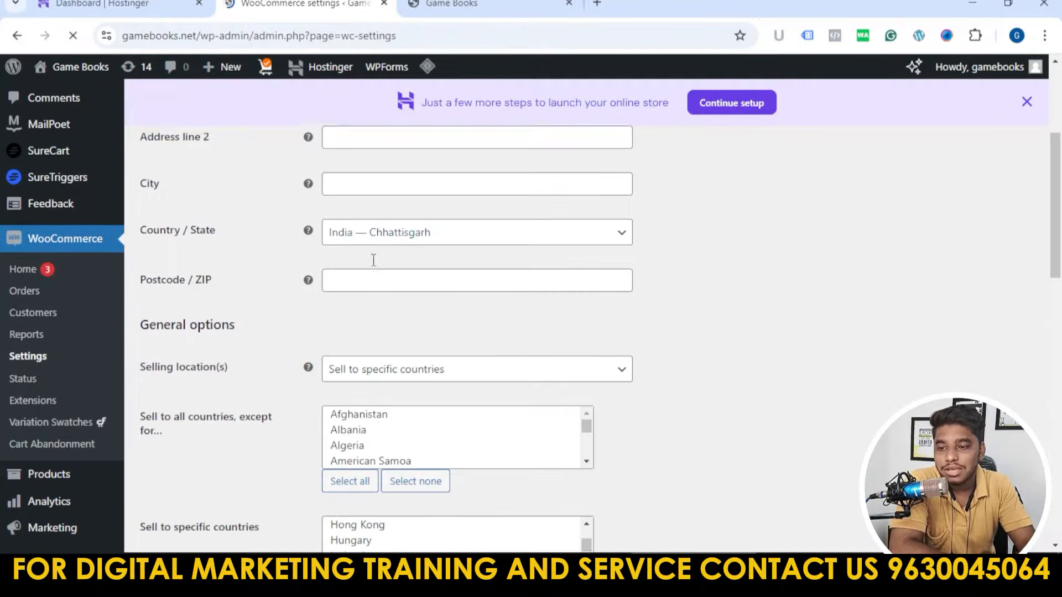
- Review the store address fields and the selling and shipping location options in the WooCommerce general settings
{"action": "scroll", "coordinate": [270, 225], "scroll_direction": "up", "scroll_amount": 4}
{"action": "left_click", "coordinate": [373, 317]}
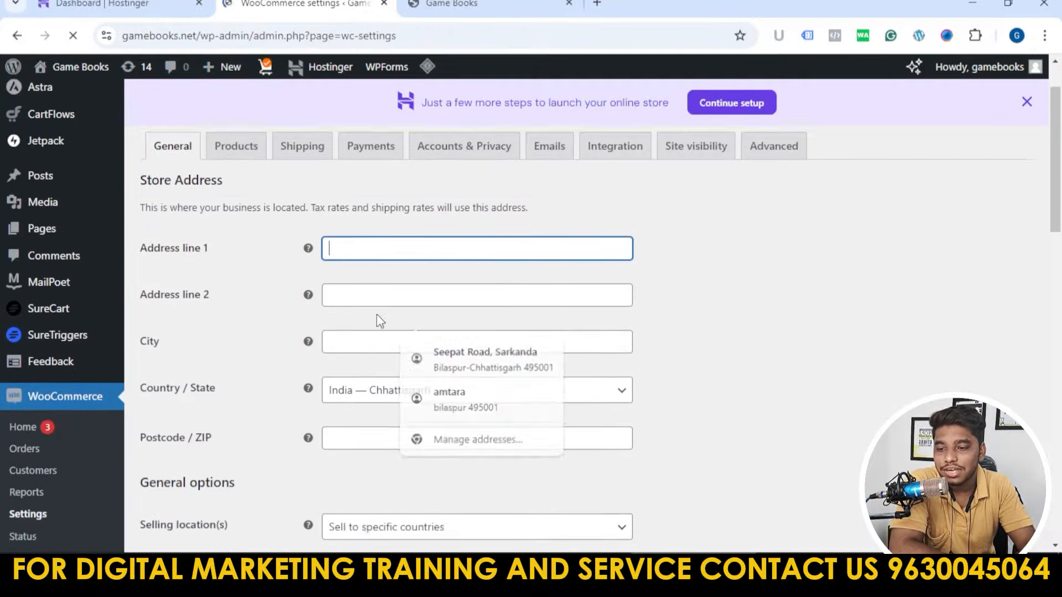
{"action": "scroll", "coordinate": [374, 299], "scroll_direction": "down", "scroll_amount": 4}
{"action": "scroll", "coordinate": [375, 250], "scroll_direction": "down", "scroll_amount": 5}
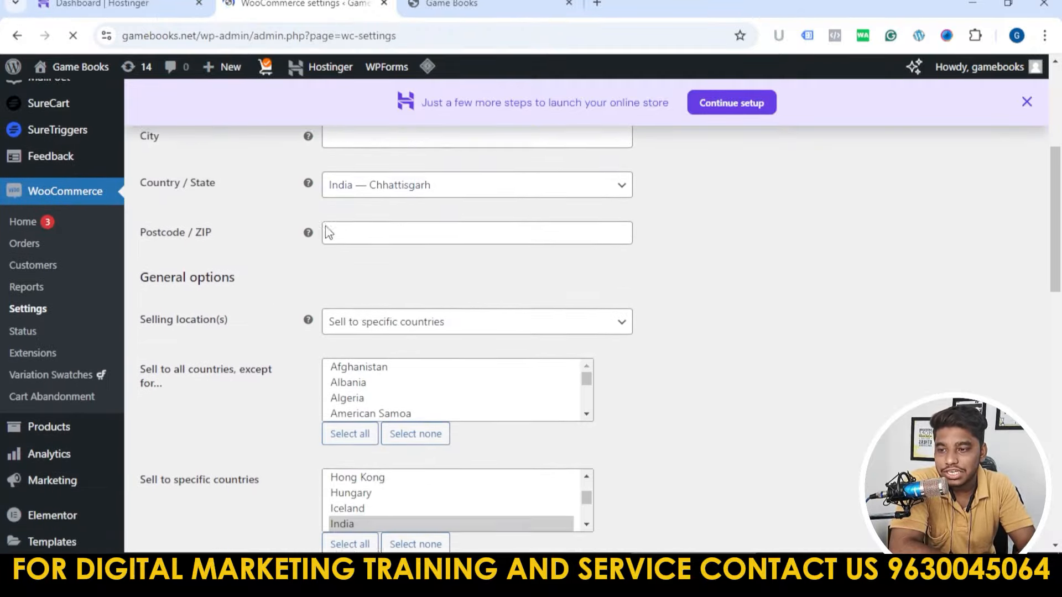
{"action": "scroll", "coordinate": [454, 267], "scroll_direction": "down", "scroll_amount": 1}
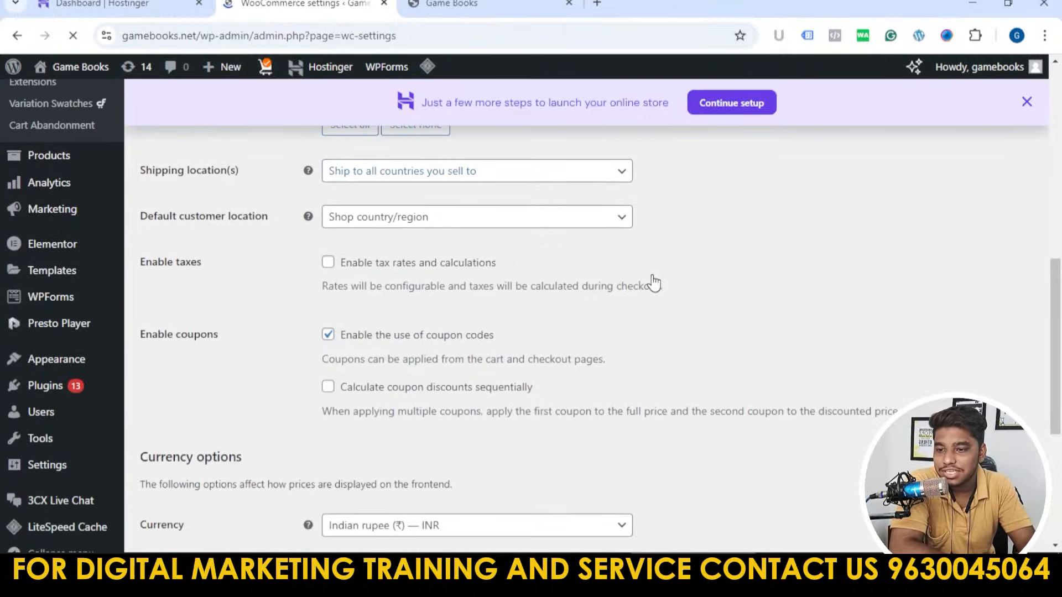
{"action": "scroll", "coordinate": [442, 277], "scroll_direction": "up", "scroll_amount": 2}
{"action": "scroll", "coordinate": [437, 287], "scroll_direction": "down", "scroll_amount": 1}
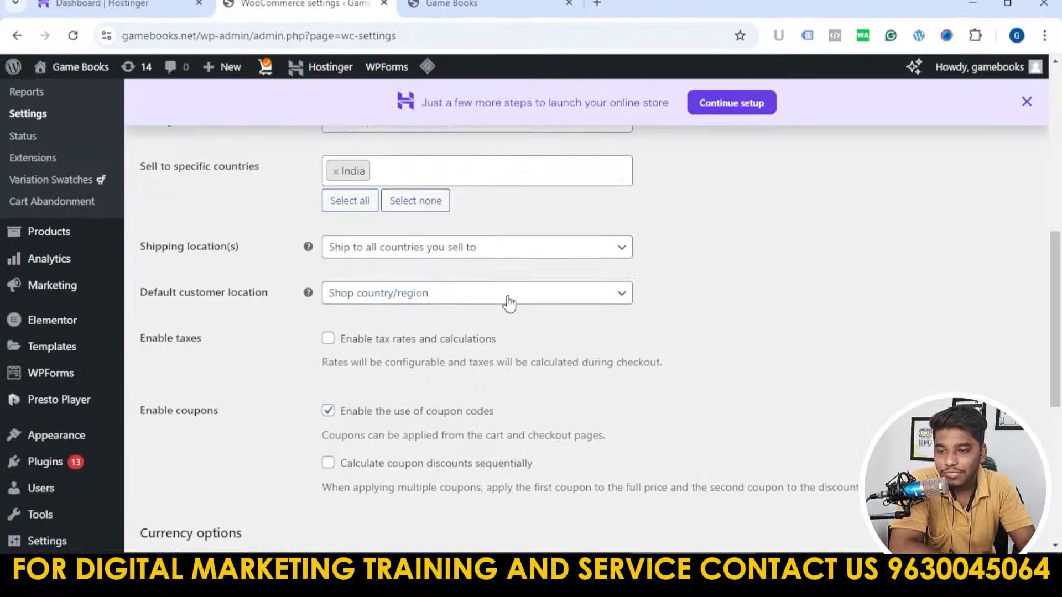
{"action": "scroll", "coordinate": [507, 304], "scroll_direction": "up", "scroll_amount": 1}
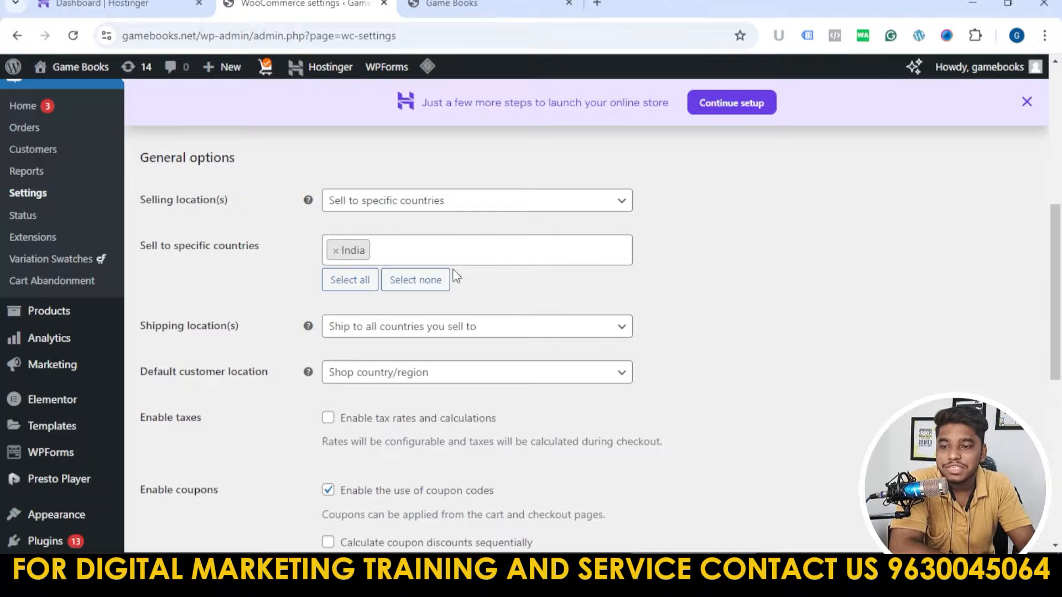
- Examine the default customer location, tax, coupon and currency options in the general settings
{"action": "scroll", "coordinate": [487, 221], "scroll_direction": "down", "scroll_amount": 1}
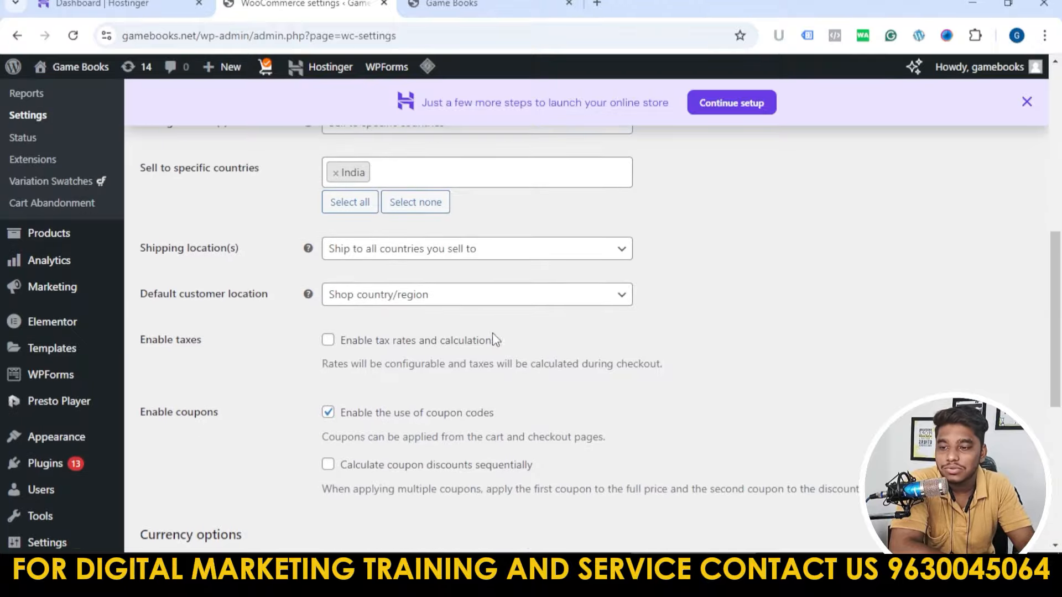
{"action": "scroll", "coordinate": [449, 293], "scroll_direction": "down", "scroll_amount": 1}
{"action": "scroll", "coordinate": [396, 245], "scroll_direction": "down", "scroll_amount": 2}
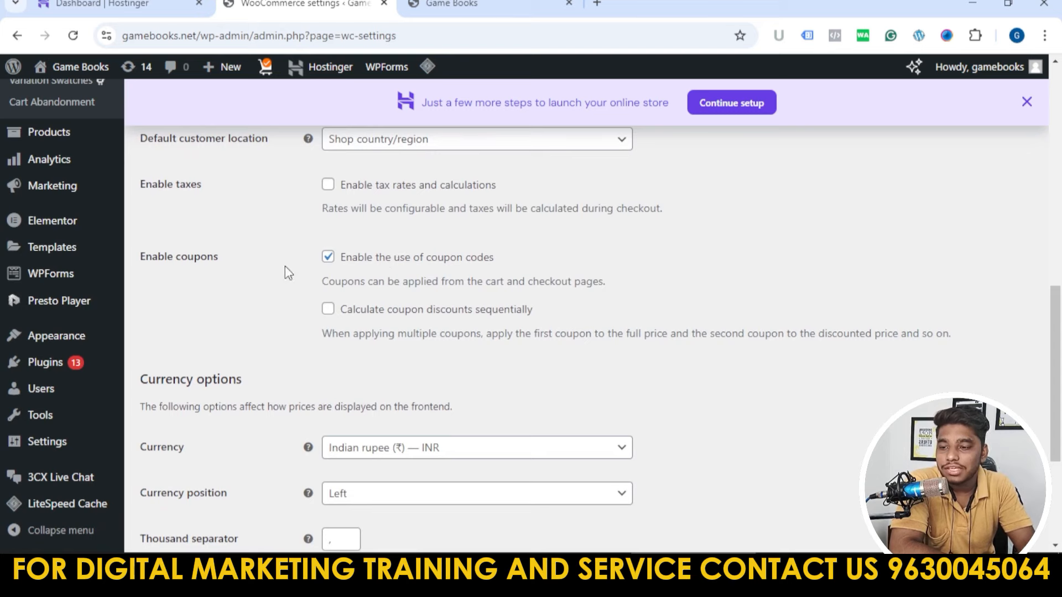
{"action": "scroll", "coordinate": [379, 331], "scroll_direction": "down", "scroll_amount": 1}
{"action": "scroll", "coordinate": [459, 359], "scroll_direction": "down", "scroll_amount": 2}
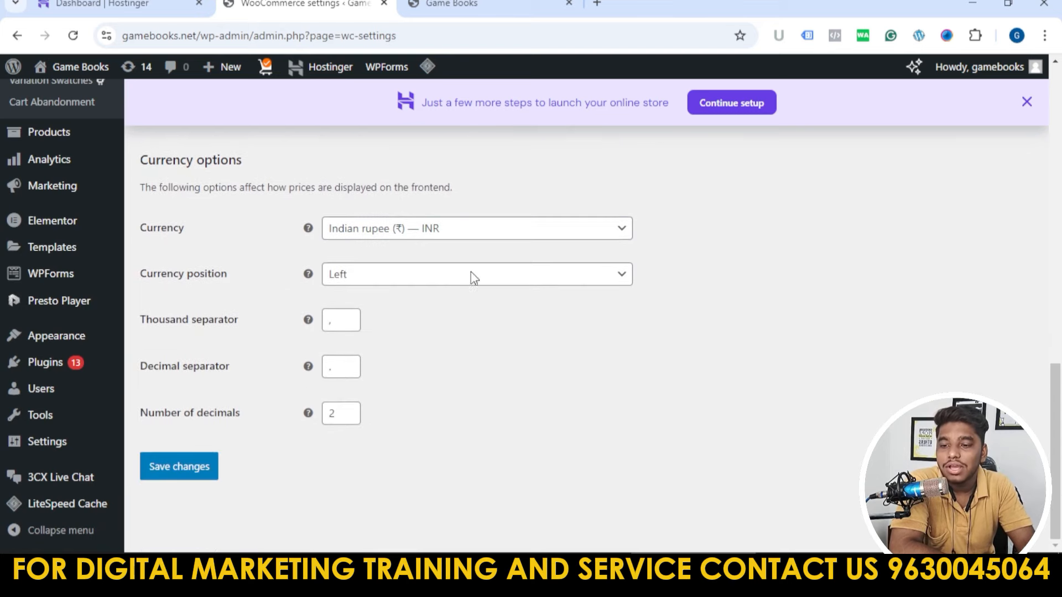
{"action": "left_click_drag", "start_coordinate": [217, 219], "coordinate": [140, 227]}
{"action": "scroll", "coordinate": [437, 265], "scroll_direction": "up", "scroll_amount": 5}
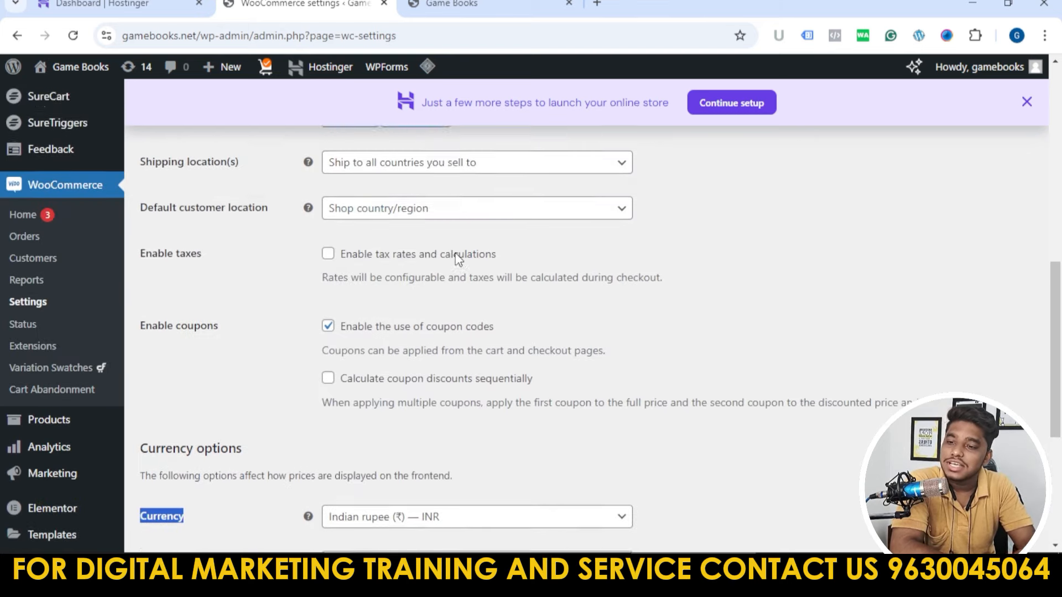
{"action": "scroll", "coordinate": [594, 364], "scroll_direction": "up", "scroll_amount": 1}
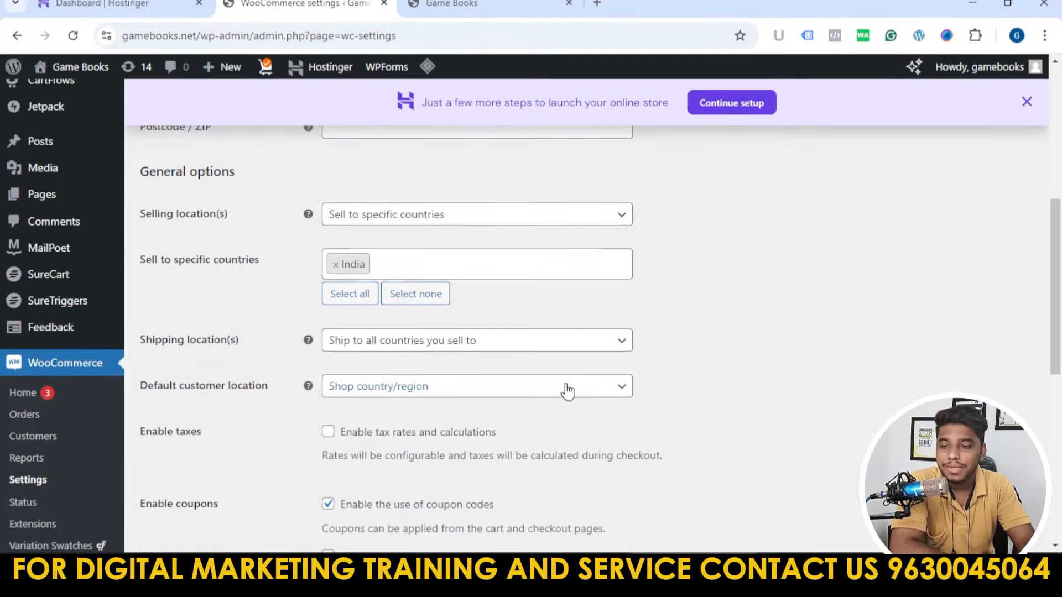
{"action": "scroll", "coordinate": [699, 301], "scroll_direction": "down", "scroll_amount": 2}
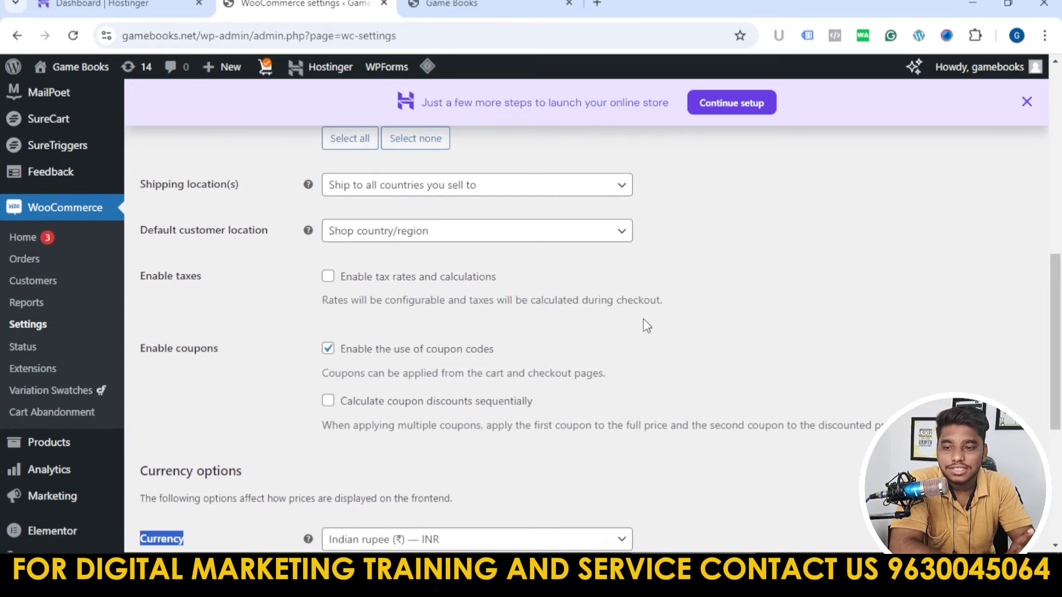
{"action": "scroll", "coordinate": [644, 326], "scroll_direction": "down", "scroll_amount": 1}
{"action": "scroll", "coordinate": [646, 330], "scroll_direction": "up", "scroll_amount": 3}
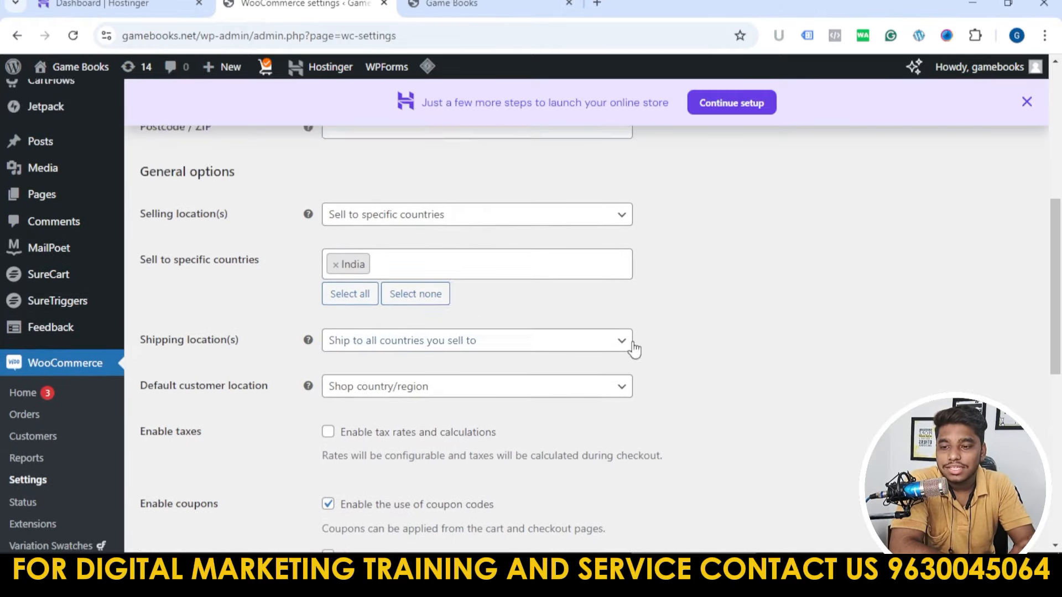
{"action": "scroll", "coordinate": [674, 348], "scroll_direction": "down", "scroll_amount": 1}
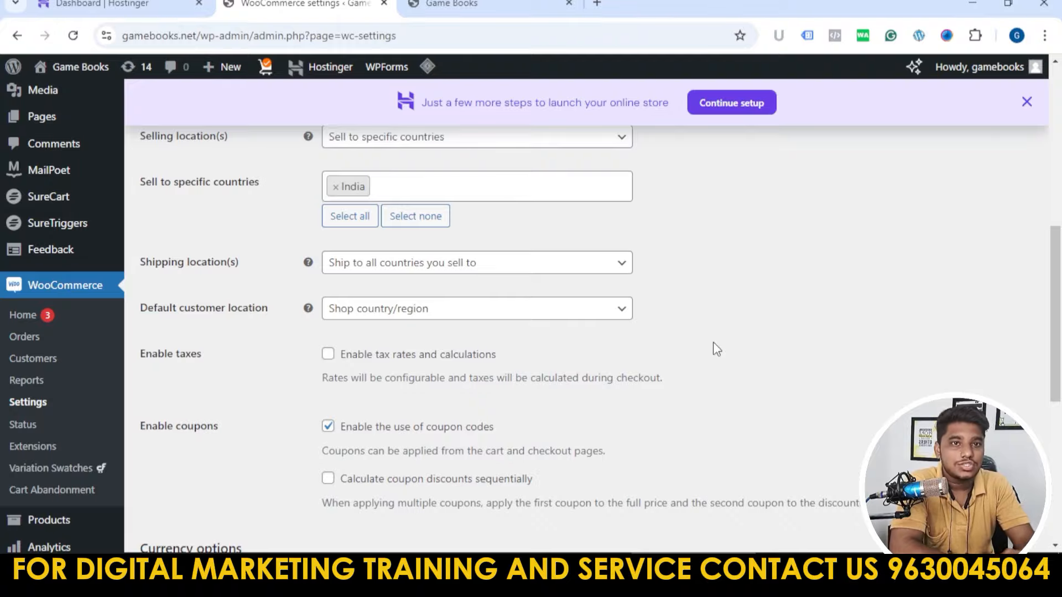
- Check the list of available store currencies, keep Indian rupee (₹) — INR, and save the general settings
{"action": "scroll", "coordinate": [711, 347], "scroll_direction": "down", "scroll_amount": 5}
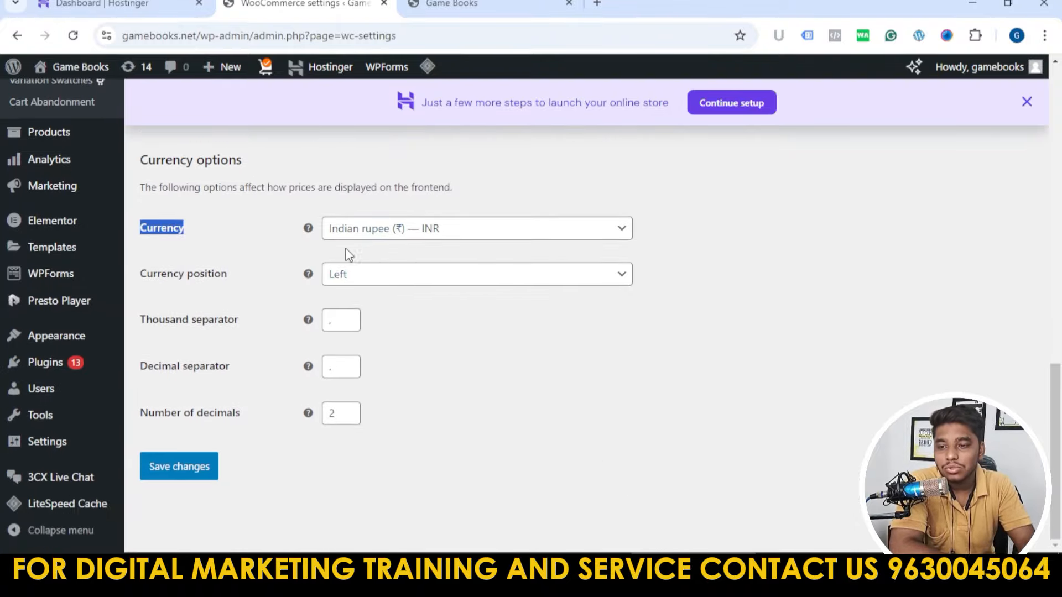
{"action": "left_click", "coordinate": [407, 229]}
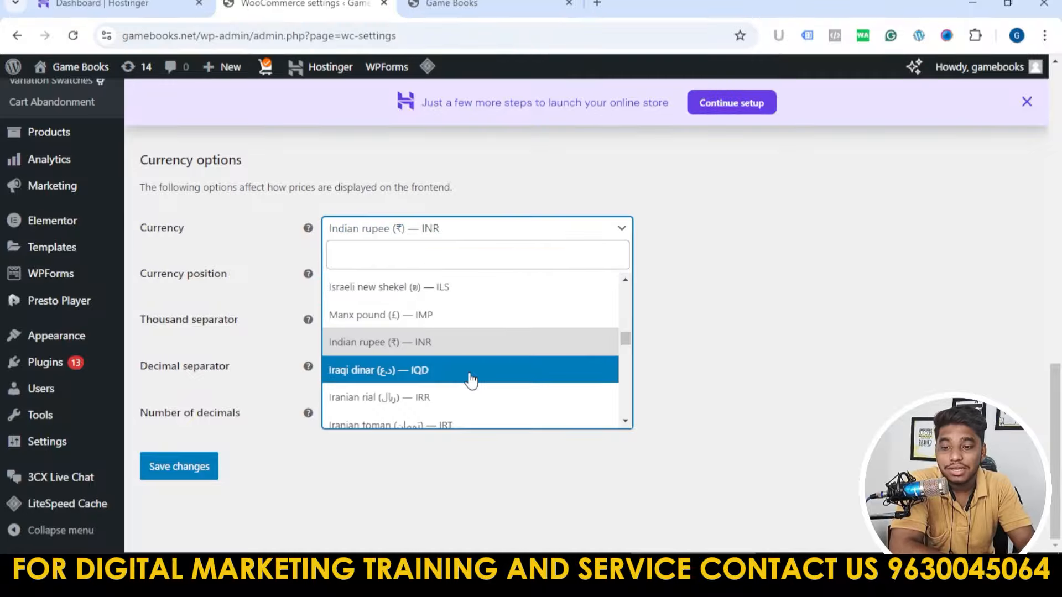
{"action": "left_click", "coordinate": [711, 241]}
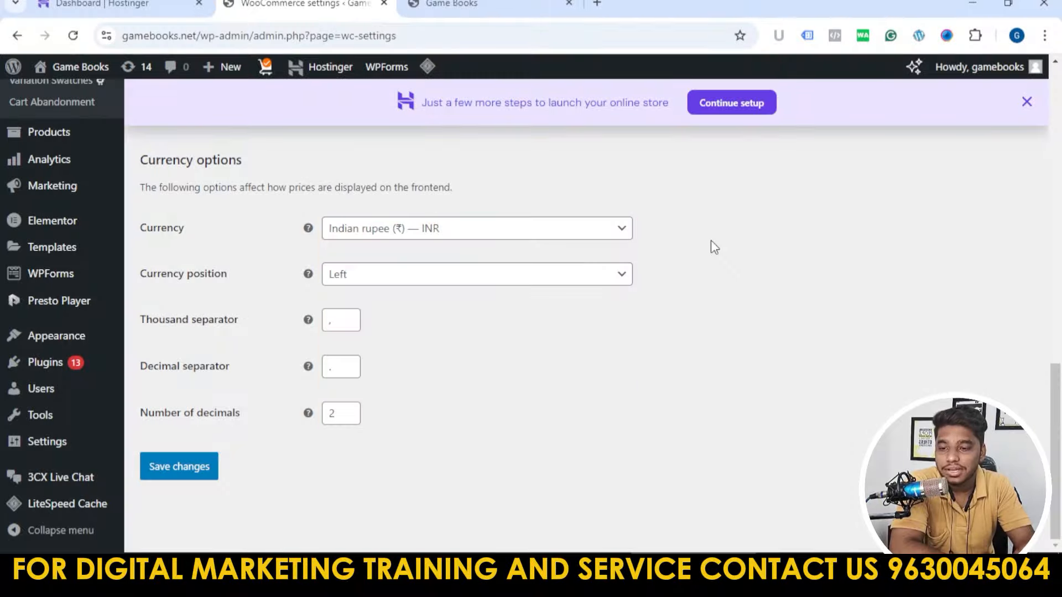
{"action": "left_click", "coordinate": [213, 473]}
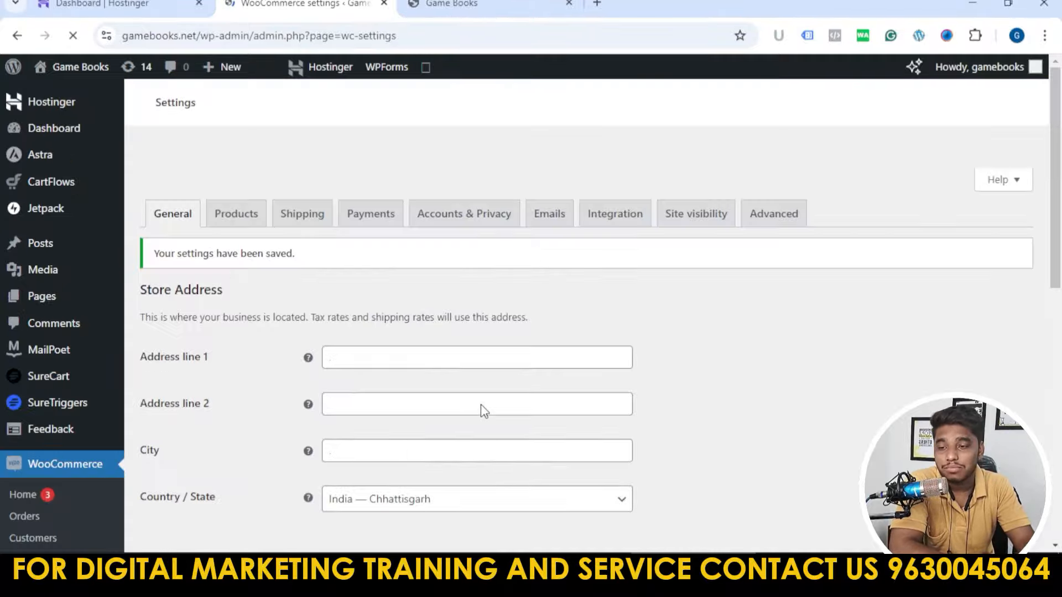
- Open the WooCommerce product settings and choose Store as the shop page
{"action": "left_click", "coordinate": [242, 235]}
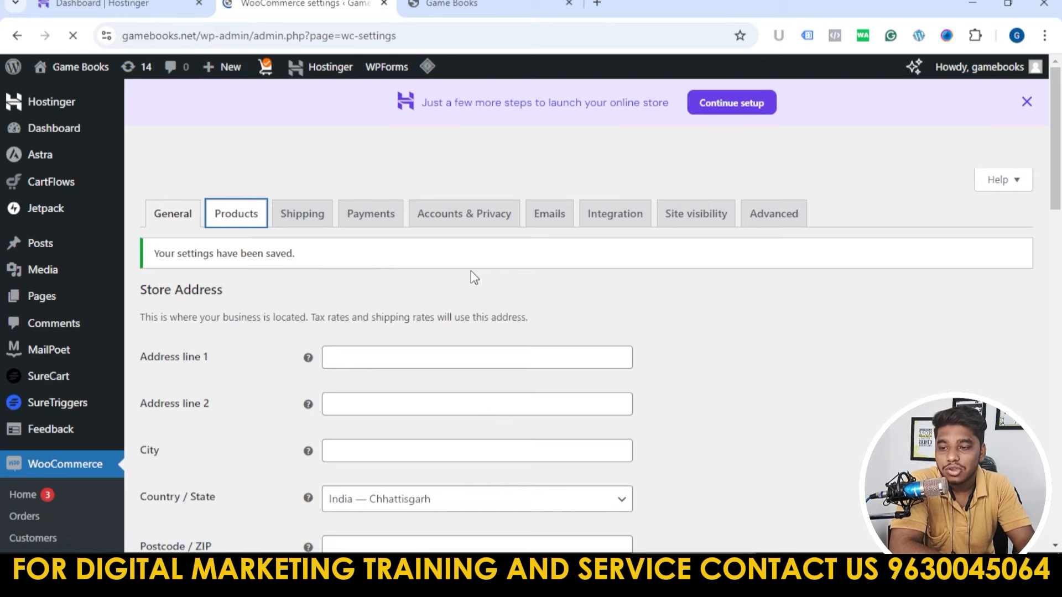
{"action": "scroll", "coordinate": [556, 307], "scroll_direction": "down", "scroll_amount": 1}
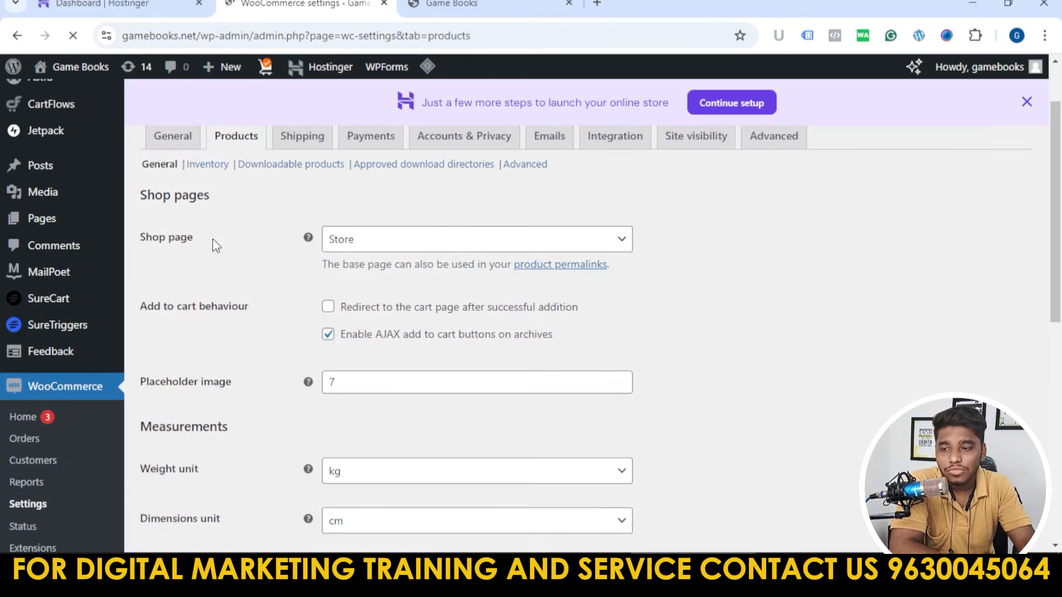
{"action": "left_click", "coordinate": [463, 238]}
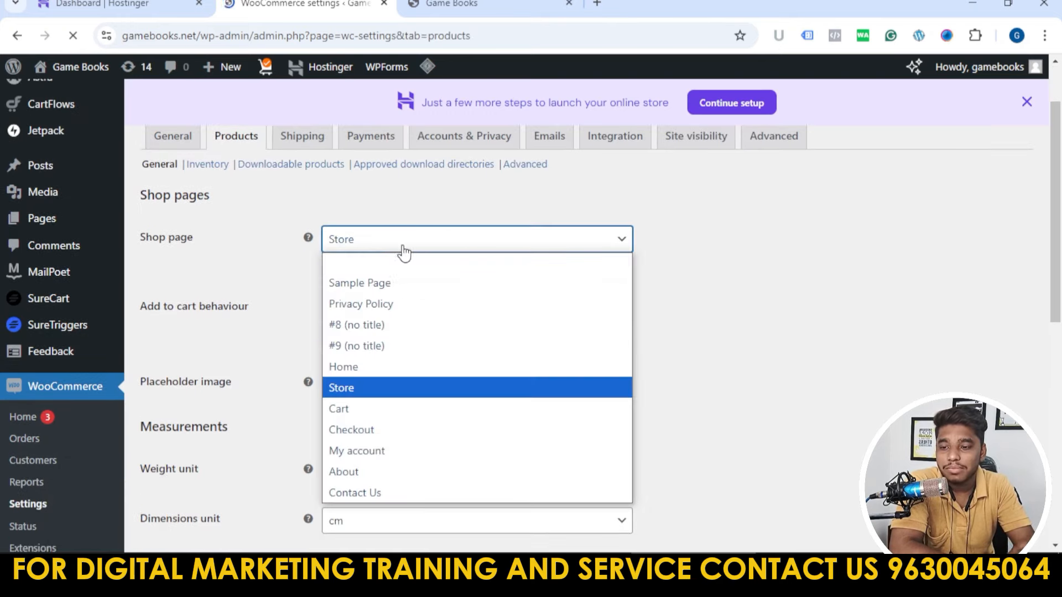
{"action": "left_click", "coordinate": [483, 387]}
{"action": "scroll", "coordinate": [652, 320], "scroll_direction": "down", "scroll_amount": 2}
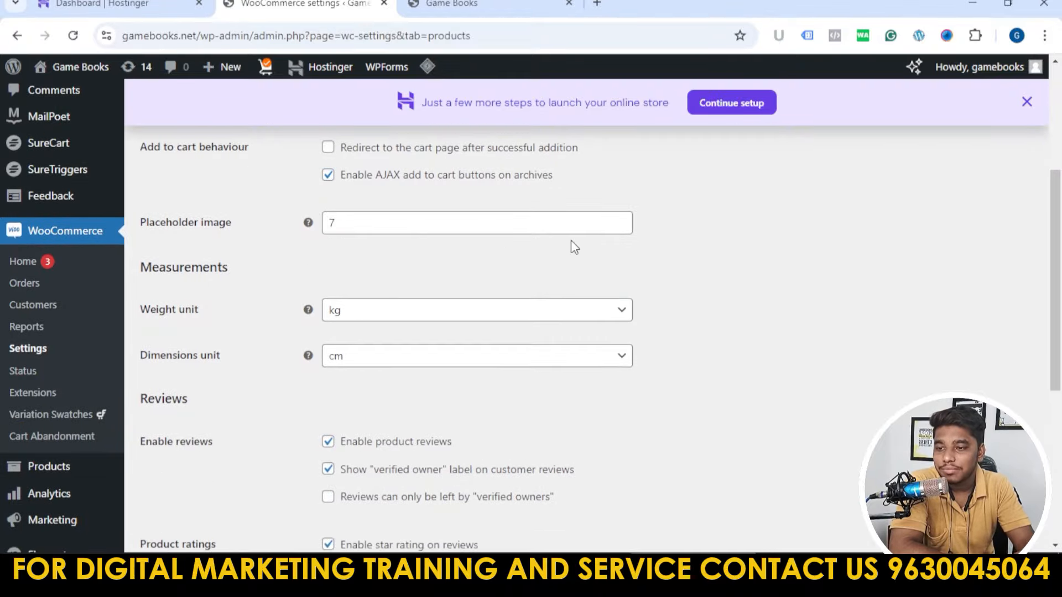
- Review the measurement units, review and star rating options, and save the product settings
{"action": "scroll", "coordinate": [482, 243], "scroll_direction": "down", "scroll_amount": 2}
{"action": "scroll", "coordinate": [470, 310], "scroll_direction": "down", "scroll_amount": 1}
{"action": "scroll", "coordinate": [277, 340], "scroll_direction": "up", "scroll_amount": 2}
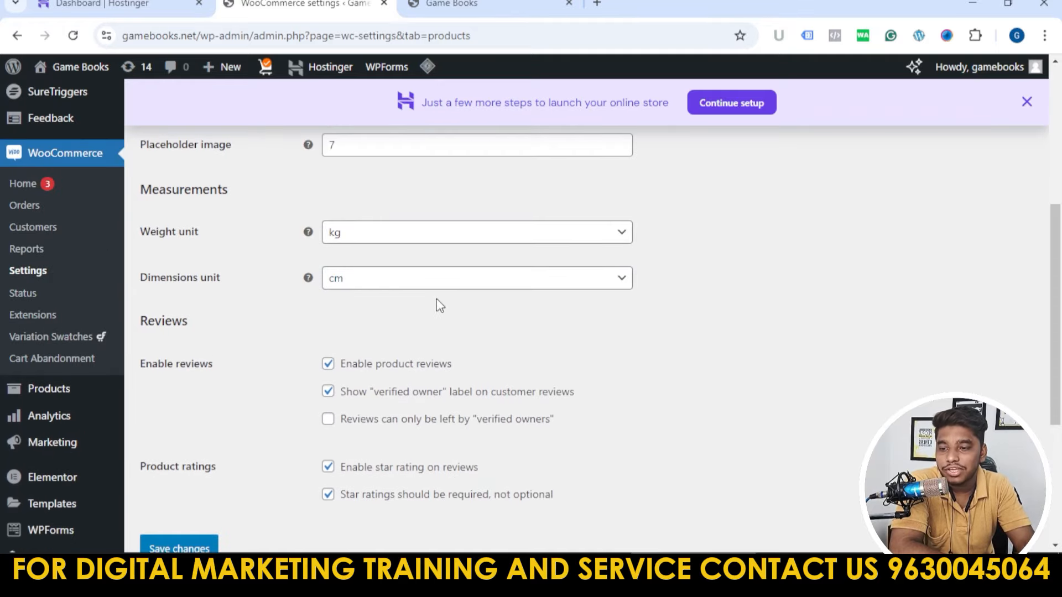
{"action": "scroll", "coordinate": [462, 372], "scroll_direction": "down", "scroll_amount": 2}
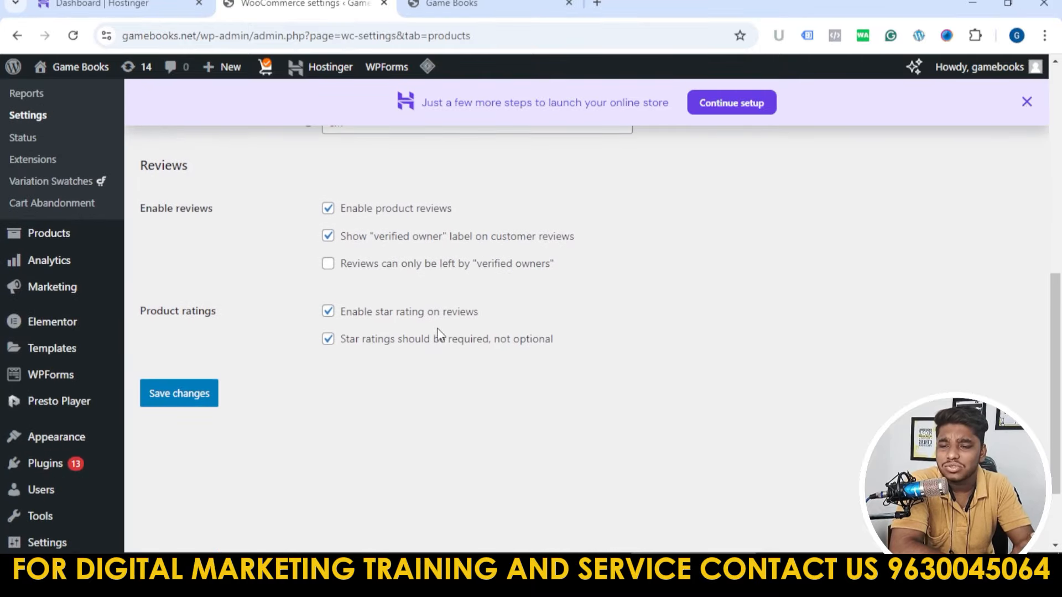
{"action": "scroll", "coordinate": [437, 337], "scroll_direction": "up", "scroll_amount": 2}
{"action": "left_click", "coordinate": [178, 547]}
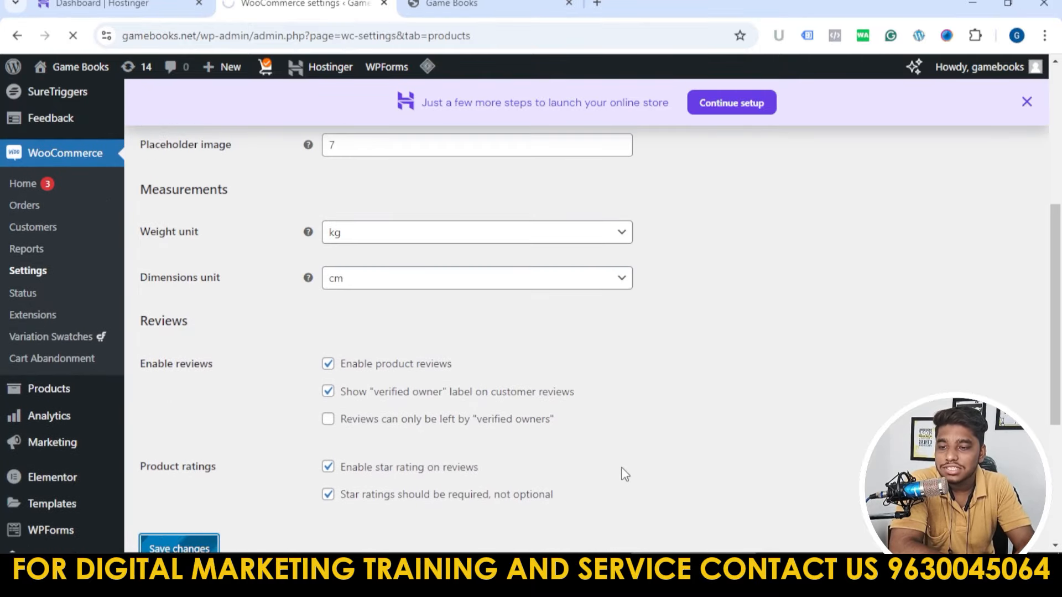
- Open the WooCommerce shipping settings and examine the shipping zones with their regions and methods
{"action": "scroll", "coordinate": [487, 410], "scroll_direction": "down", "scroll_amount": 7}
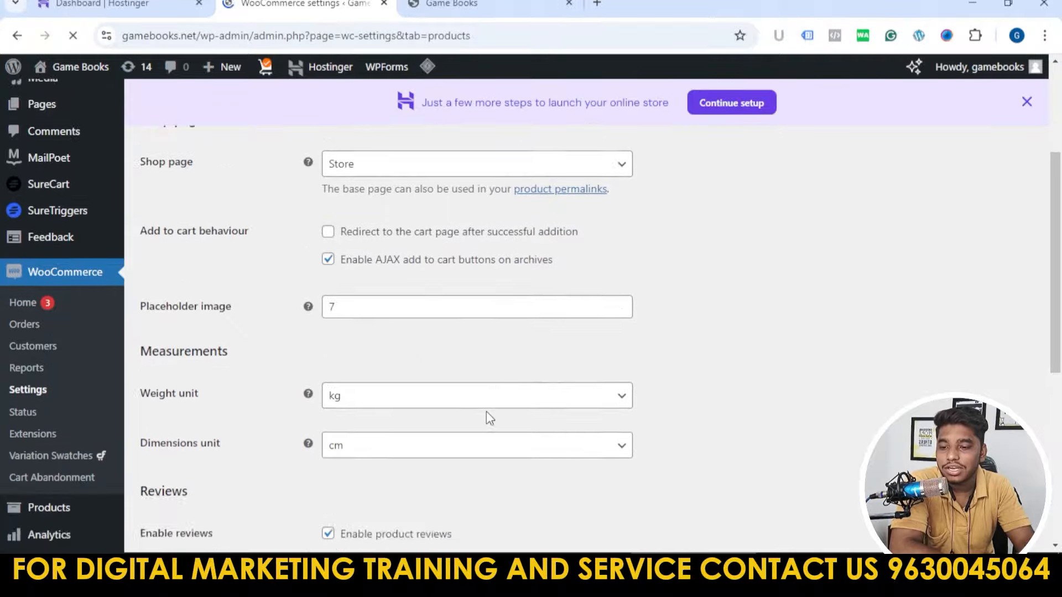
{"action": "scroll", "coordinate": [589, 349], "scroll_direction": "up", "scroll_amount": 8}
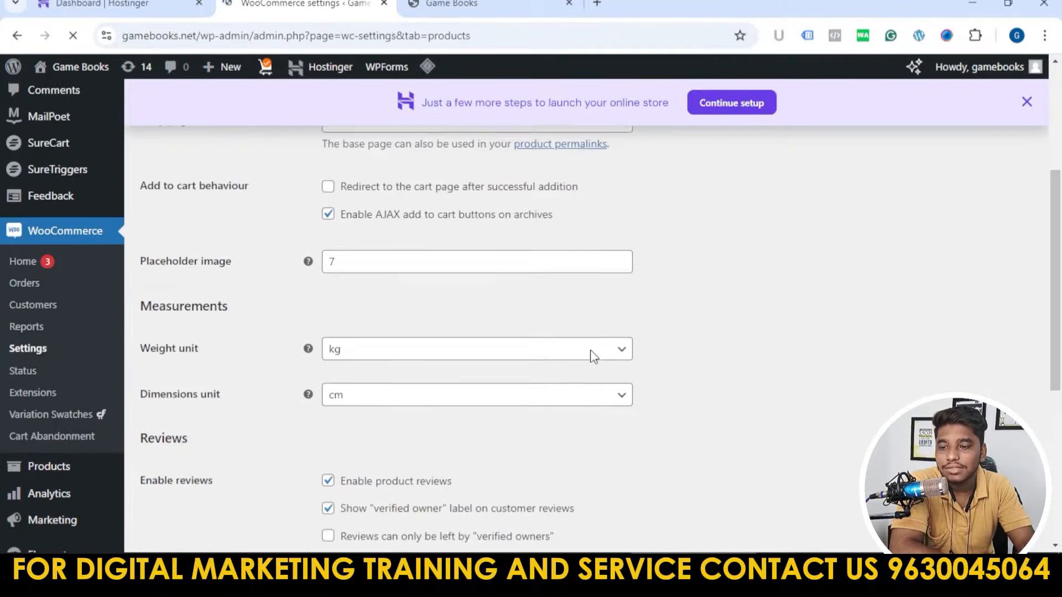
{"action": "left_click", "coordinate": [303, 220]}
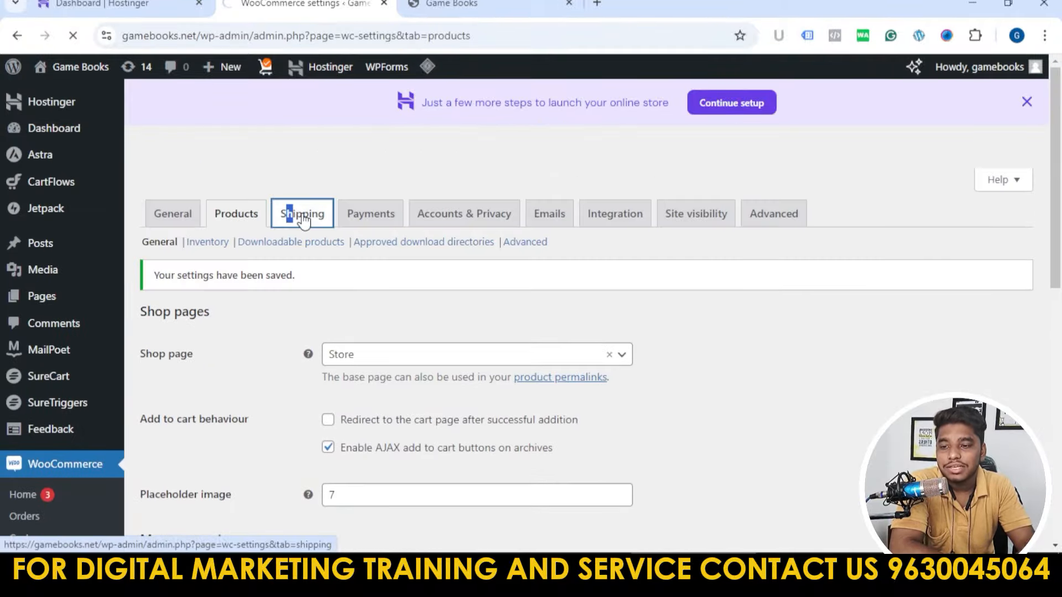
{"action": "scroll", "coordinate": [679, 317], "scroll_direction": "down", "scroll_amount": 1}
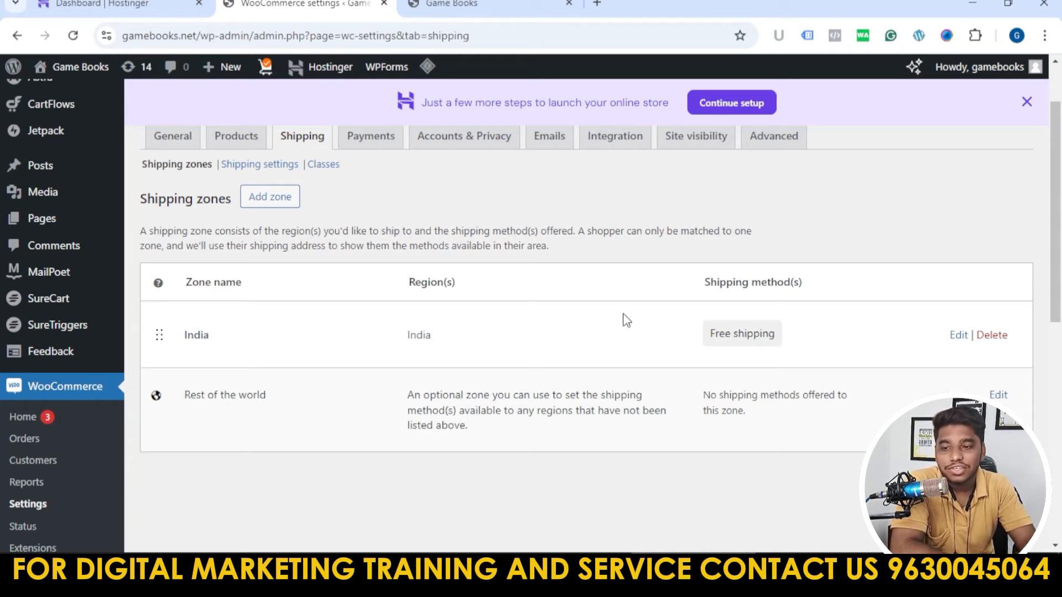
- Open the WooCommerce payment settings and check the Cash on delivery method in the gateway list
{"action": "left_click", "coordinate": [370, 138]}
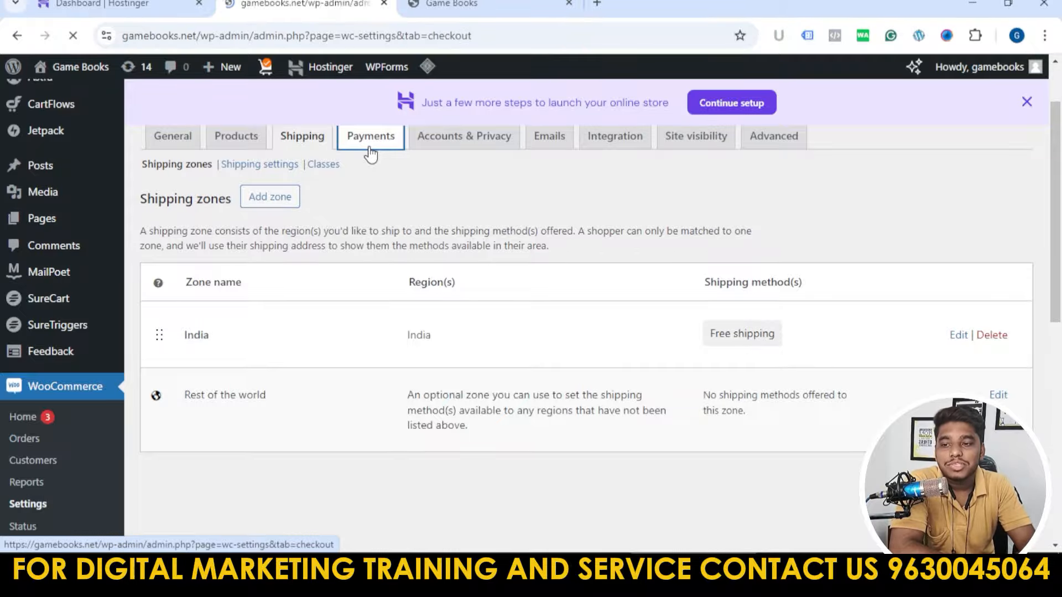
{"action": "scroll", "coordinate": [460, 329], "scroll_direction": "down", "scroll_amount": 2}
{"action": "scroll", "coordinate": [460, 329], "scroll_direction": "down", "scroll_amount": 10}
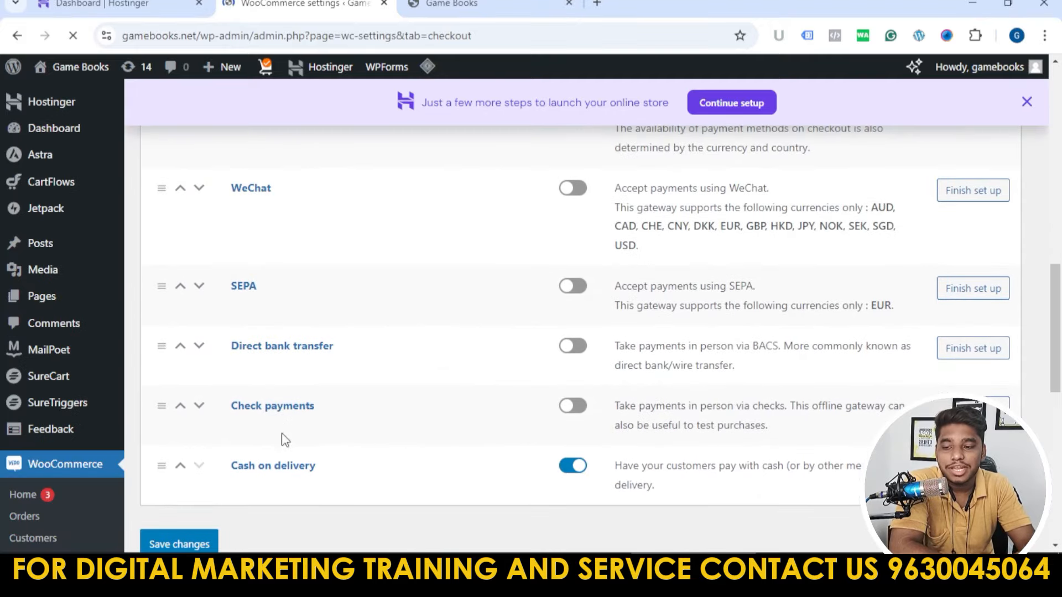
{"action": "left_click_drag", "start_coordinate": [232, 461], "coordinate": [313, 463]}
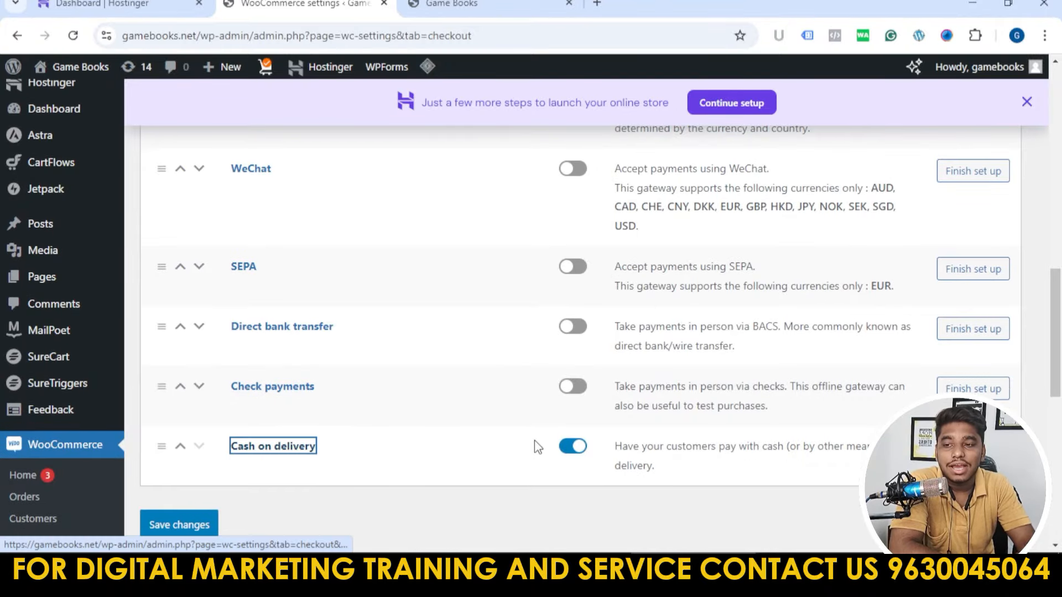
- Switch to the Game Books storefront, view the Anchor Bracelet product page, and return to the WooCommerce payment settings
{"action": "left_click", "coordinate": [475, 11]}
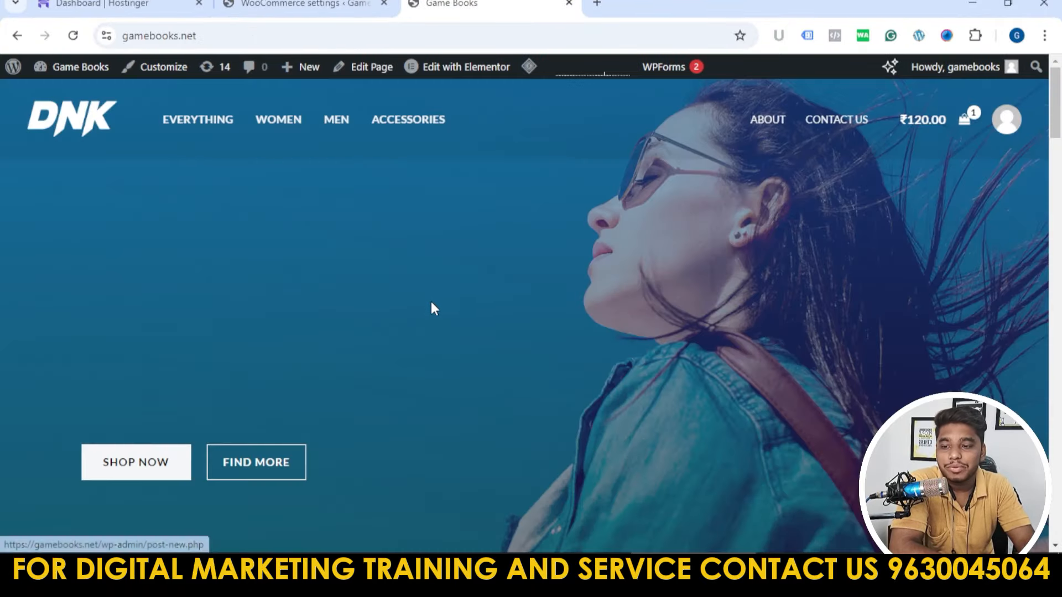
{"action": "scroll", "coordinate": [508, 316], "scroll_direction": "down", "scroll_amount": 15}
{"action": "scroll", "coordinate": [515, 340], "scroll_direction": "down", "scroll_amount": 5}
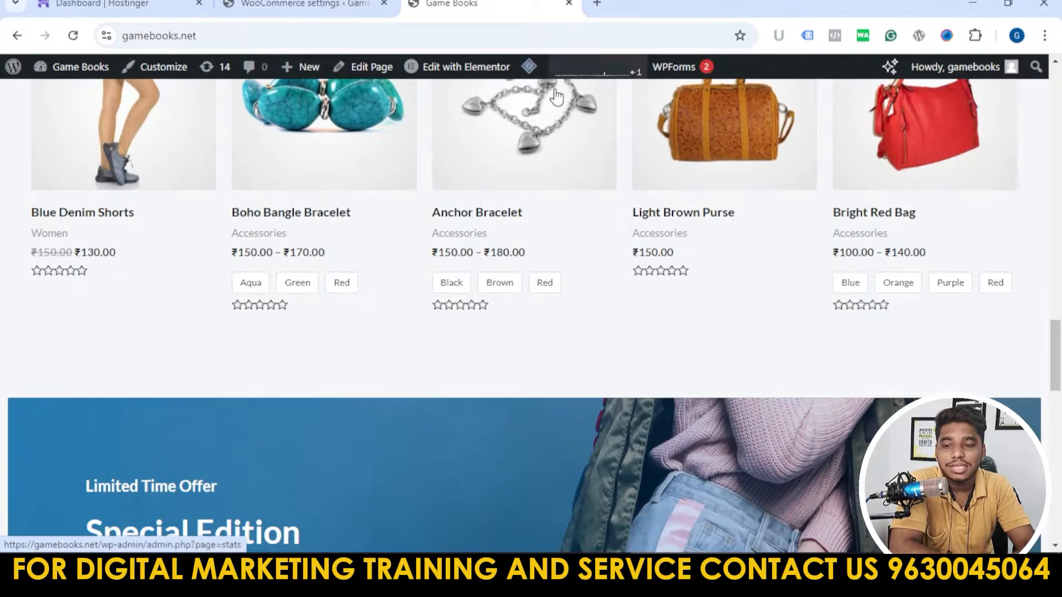
{"action": "scroll", "coordinate": [559, 190], "scroll_direction": "up", "scroll_amount": 3}
{"action": "left_click", "coordinate": [565, 232]}
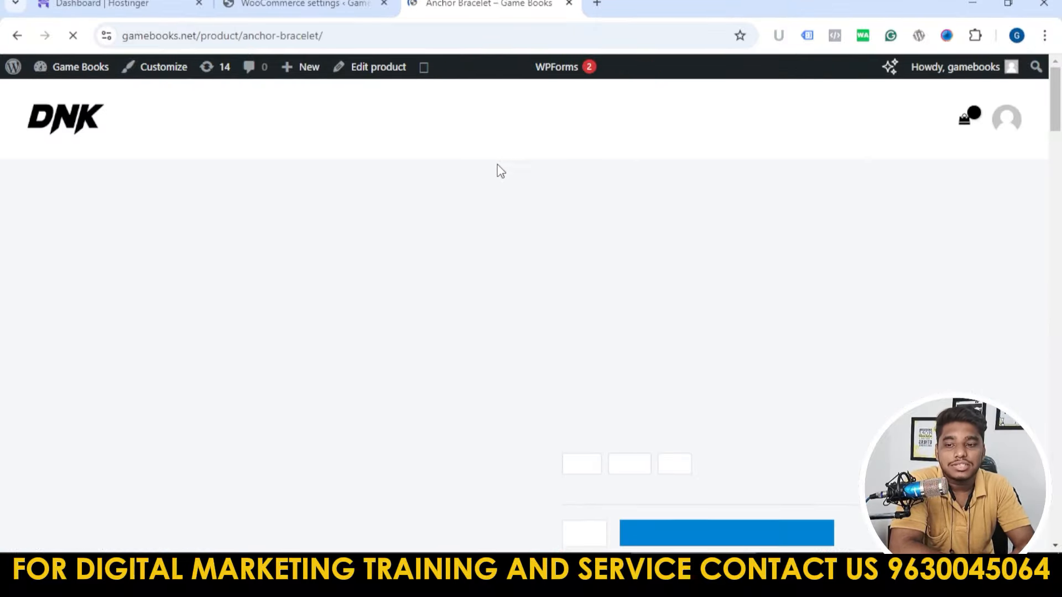
{"action": "scroll", "coordinate": [487, 166], "scroll_direction": "down", "scroll_amount": 3}
{"action": "left_click", "coordinate": [297, 3]}
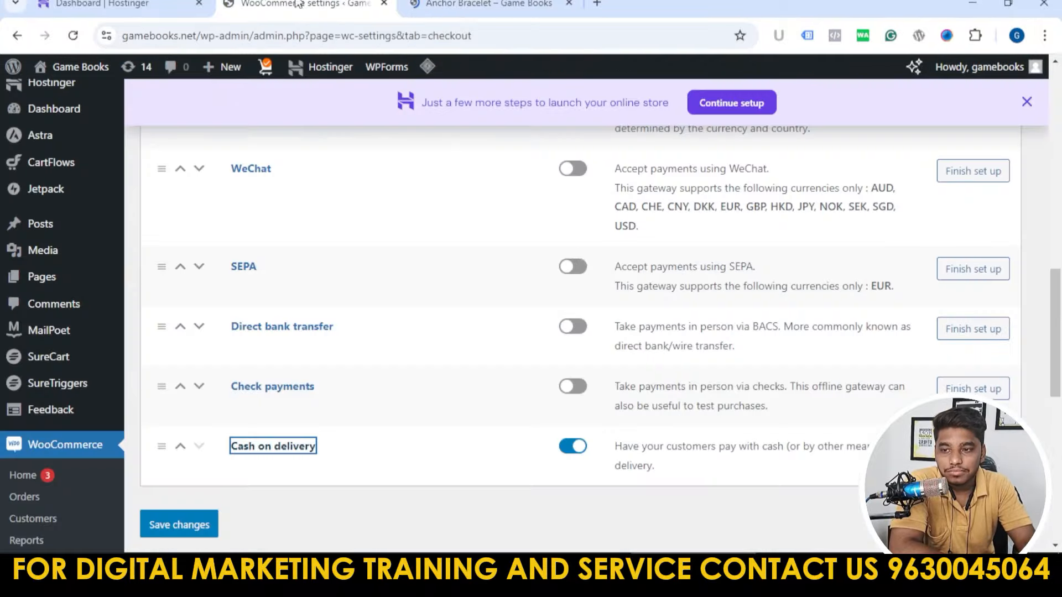
- Examine the WooCommerce payment gateway list from Stripe Card Processing to Cash on delivery, including each method's enabled state
{"action": "scroll", "coordinate": [522, 445], "scroll_direction": "down", "scroll_amount": 1}
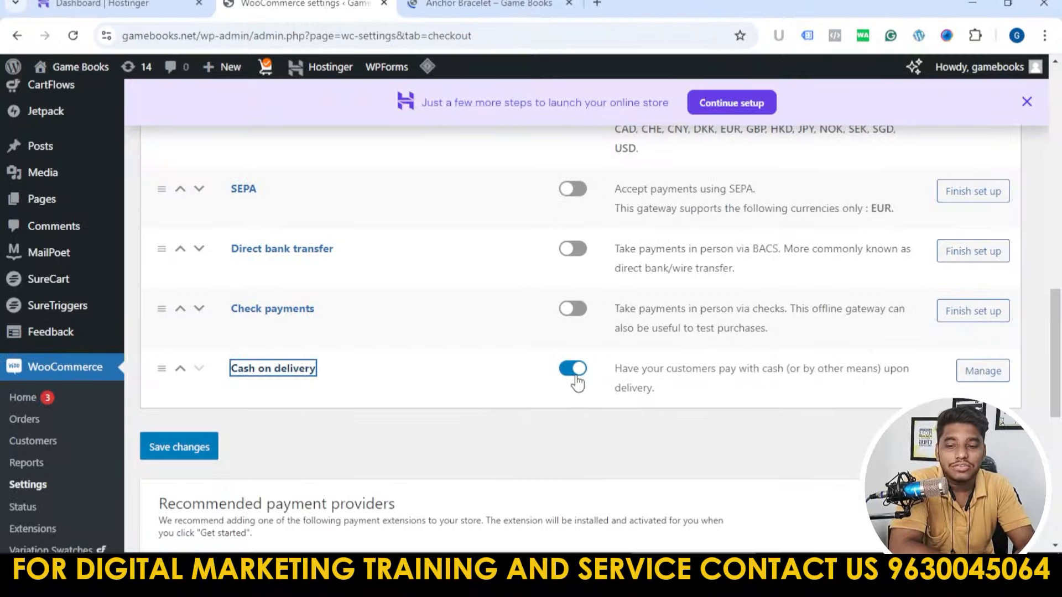
{"action": "scroll", "coordinate": [659, 376], "scroll_direction": "up", "scroll_amount": 7}
{"action": "scroll", "coordinate": [649, 373], "scroll_direction": "up", "scroll_amount": 3}
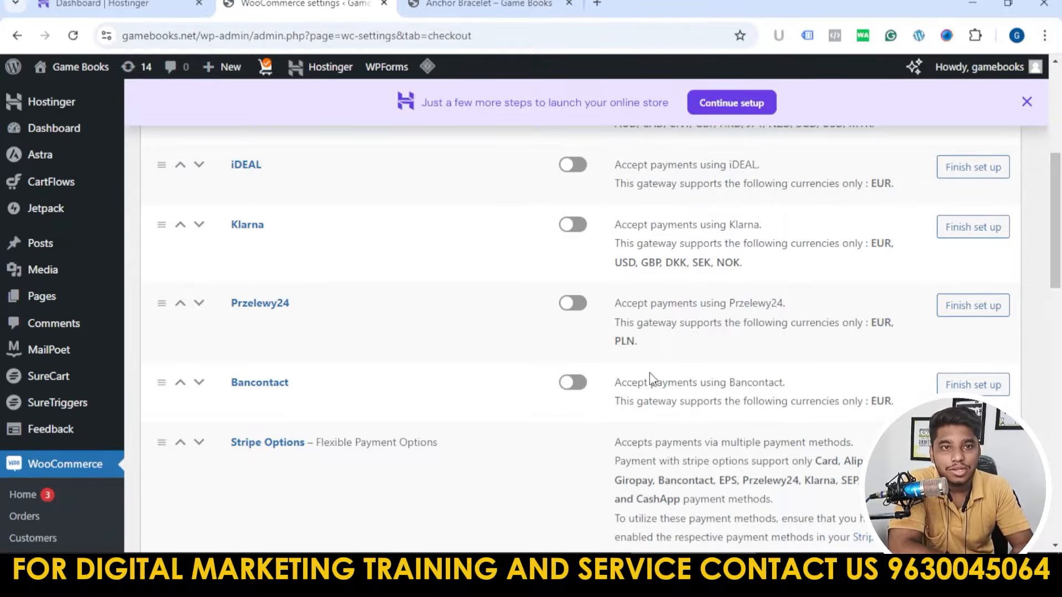
{"action": "scroll", "coordinate": [652, 379], "scroll_direction": "up", "scroll_amount": 3}
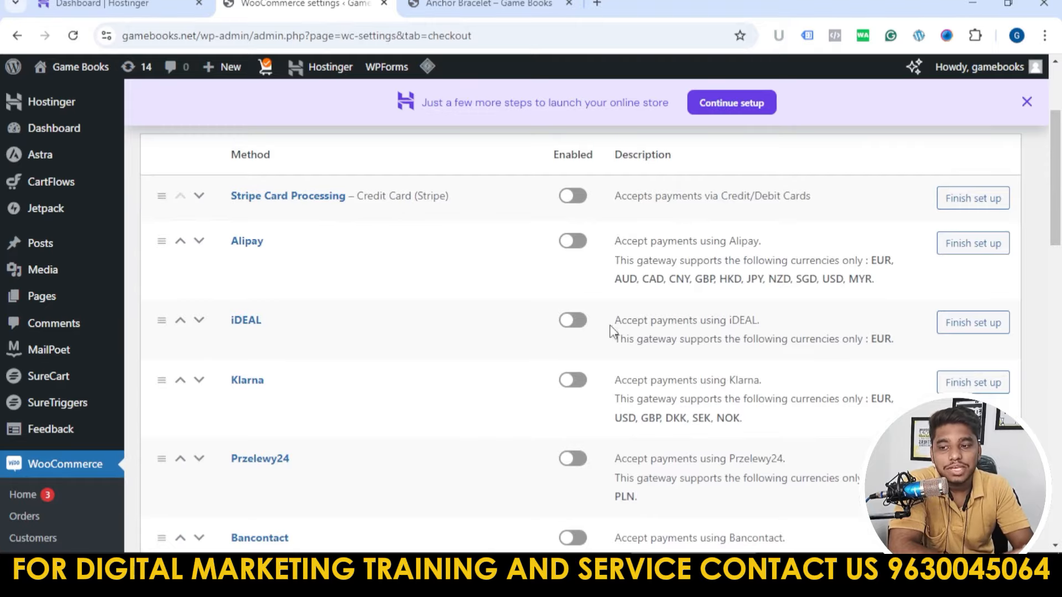
{"action": "scroll", "coordinate": [597, 299], "scroll_direction": "down", "scroll_amount": 3}
{"action": "scroll", "coordinate": [653, 294], "scroll_direction": "down", "scroll_amount": 2}
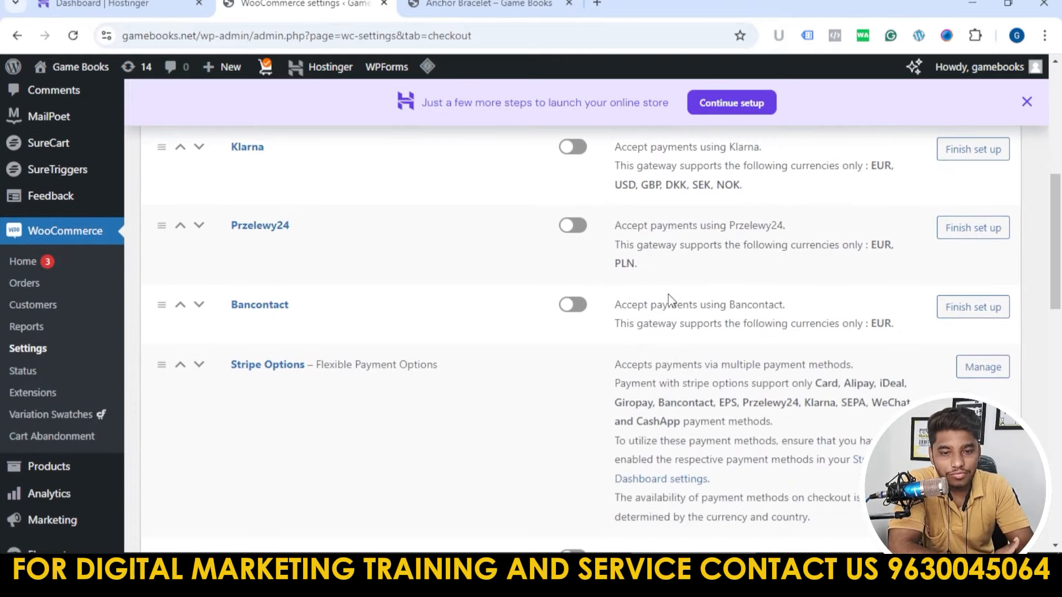
{"action": "scroll", "coordinate": [660, 296], "scroll_direction": "up", "scroll_amount": 8}
{"action": "scroll", "coordinate": [609, 292], "scroll_direction": "down", "scroll_amount": 4}
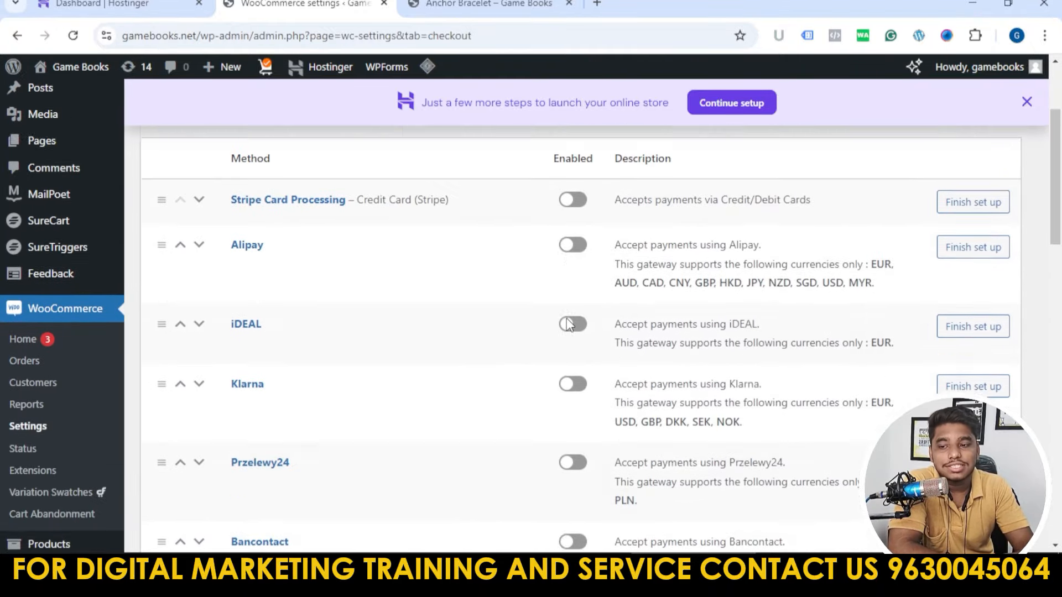
{"action": "scroll", "coordinate": [579, 332], "scroll_direction": "down", "scroll_amount": 10}
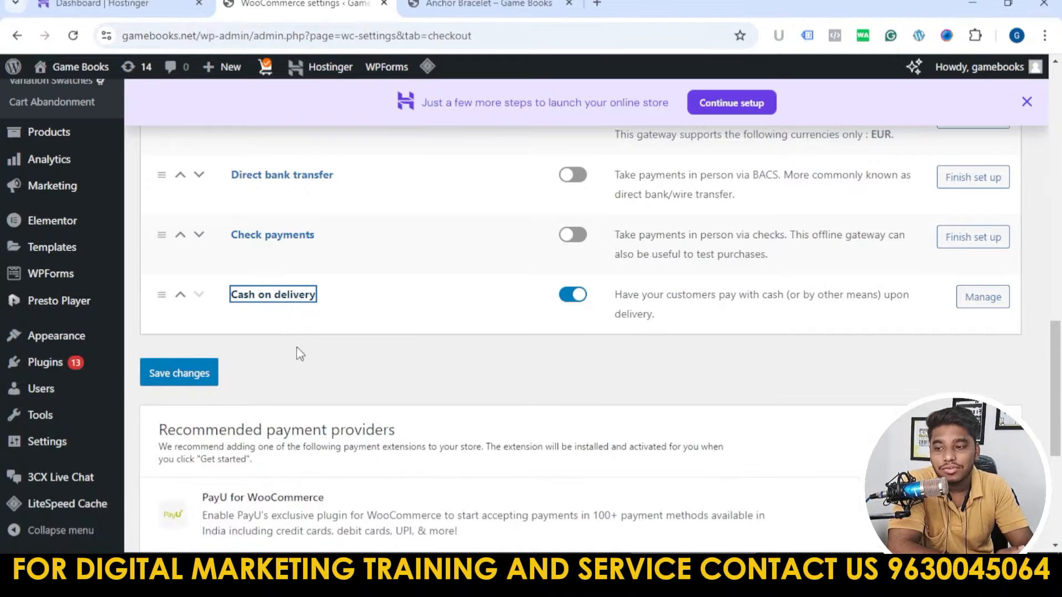
- Open the page for adding new plugins and search the plugin directory for razorpay
{"action": "left_click", "coordinate": [43, 368]}
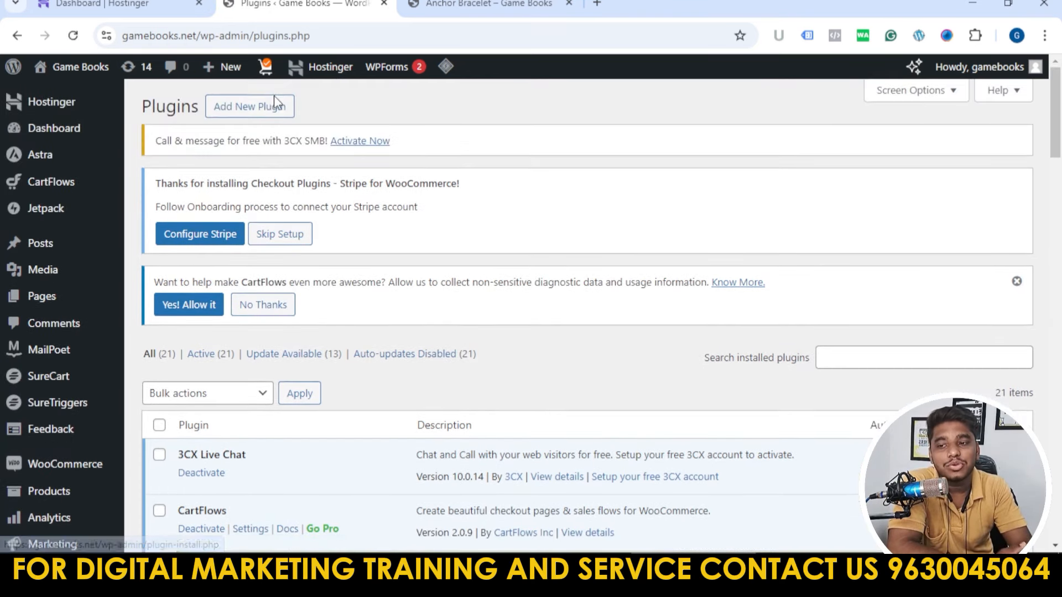
{"action": "left_click", "coordinate": [282, 108]}
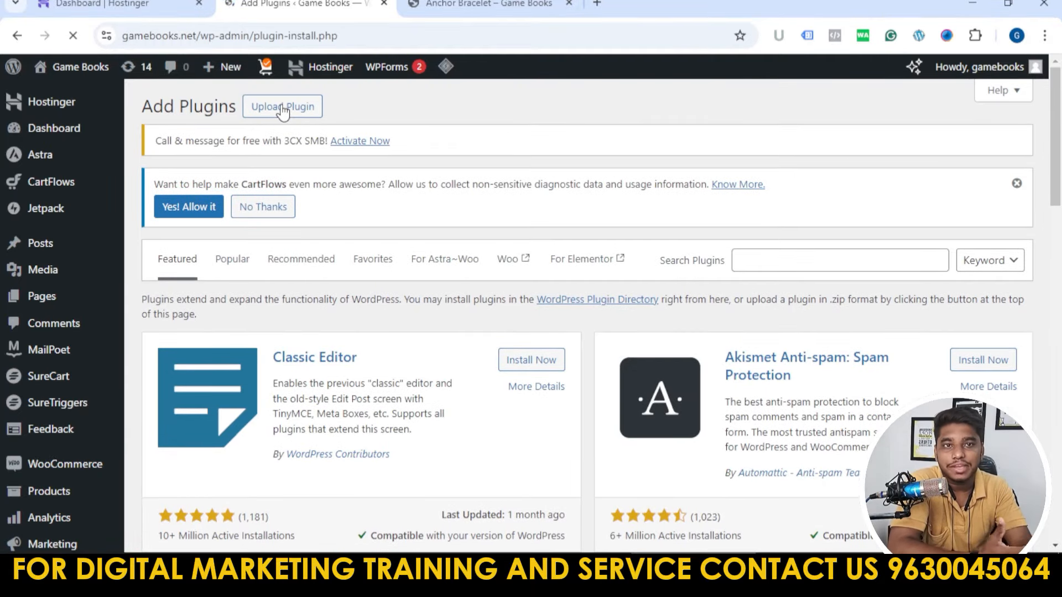
{"action": "left_click", "coordinate": [757, 260]}
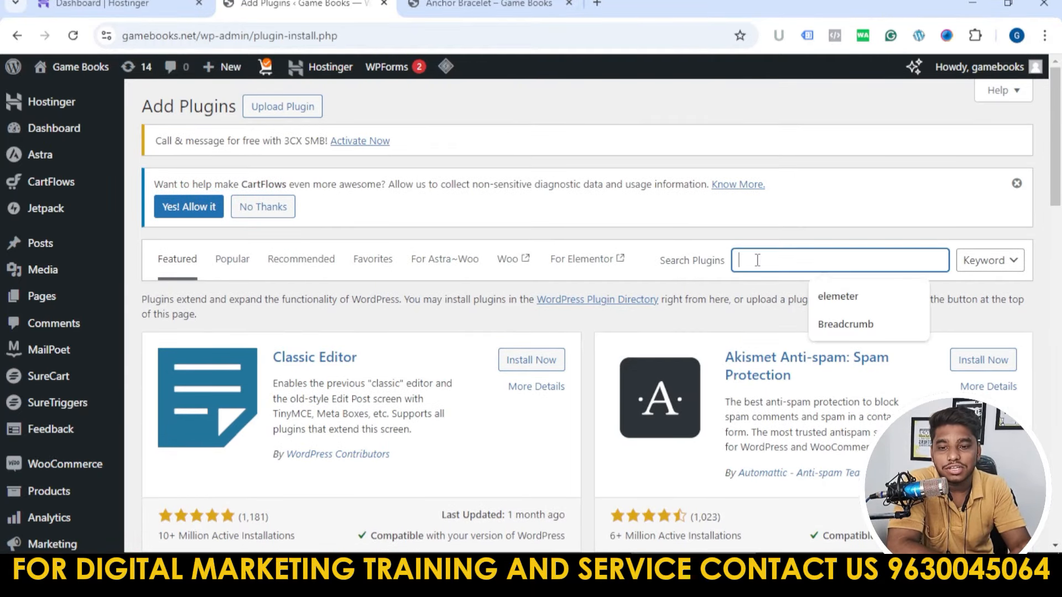
{"action": "type", "text": "razo"}
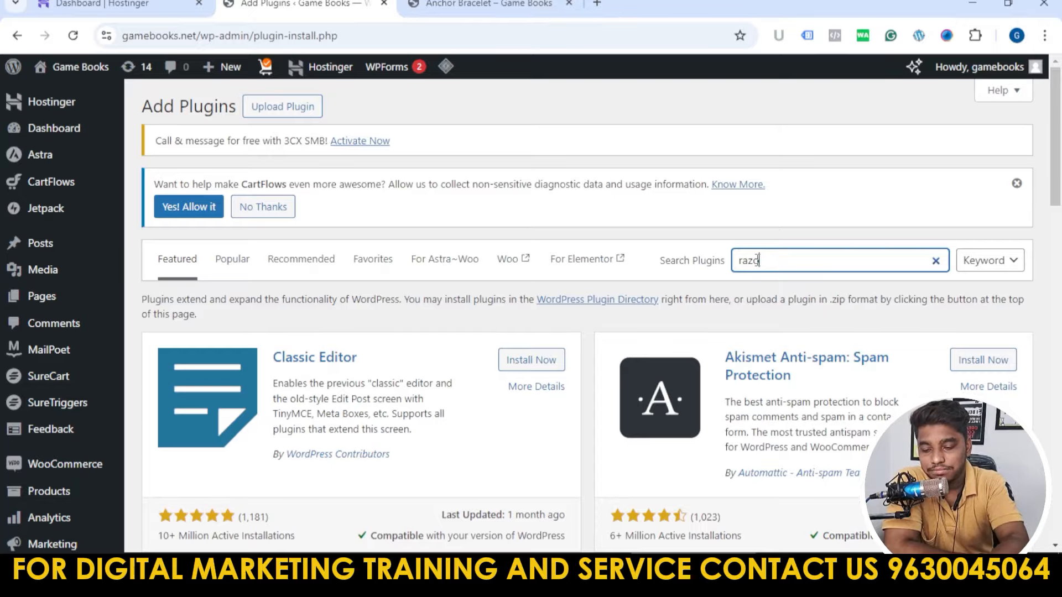
{"action": "type", "text": "rpay"}
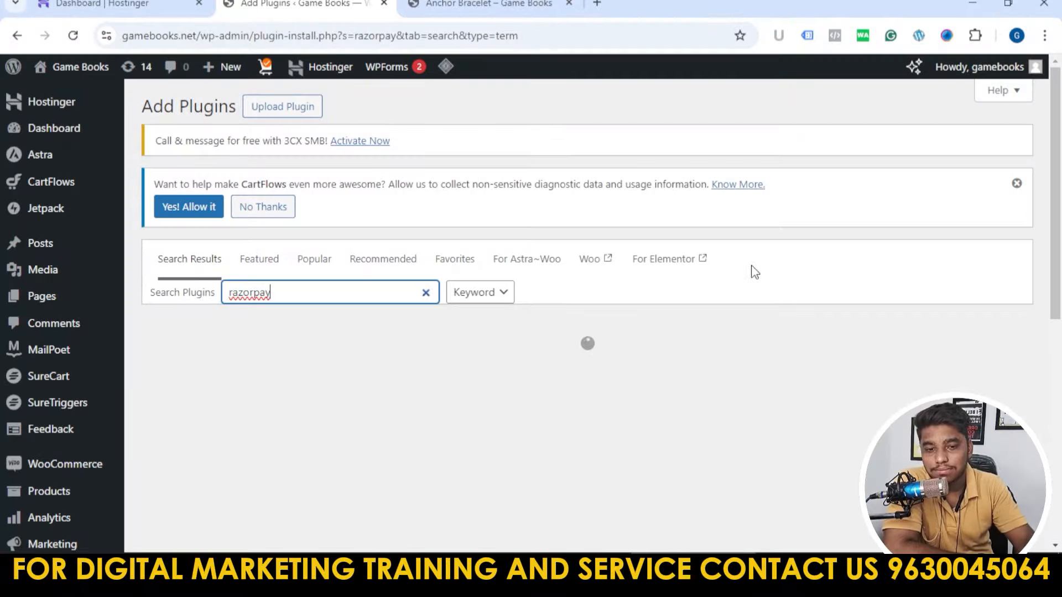
- Install and activate the Razorpay for WooCommerce plugin
{"action": "scroll", "coordinate": [654, 289], "scroll_direction": "down", "scroll_amount": 3}
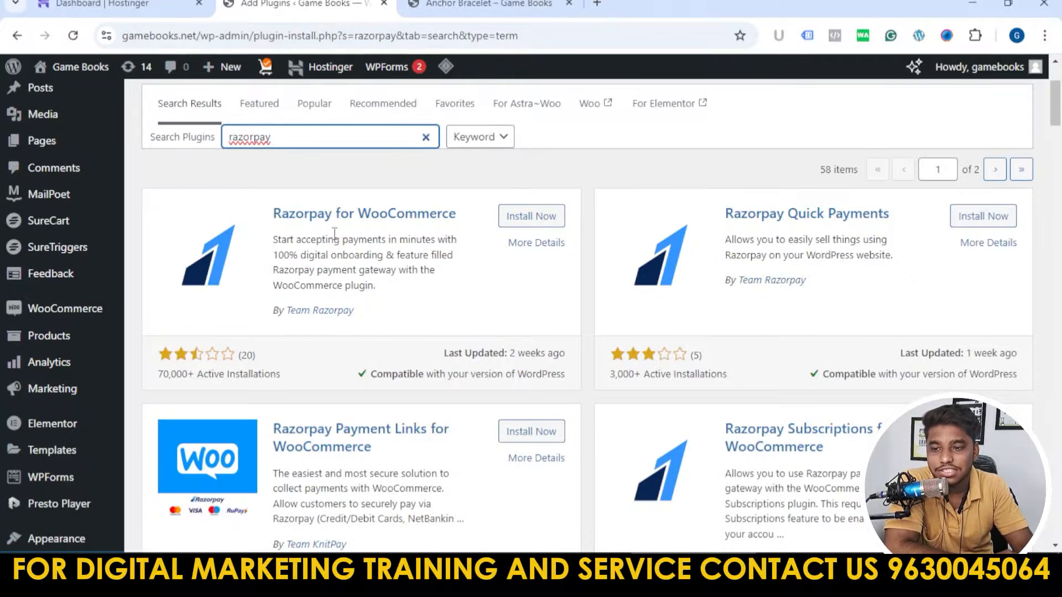
{"action": "left_click", "coordinate": [502, 224]}
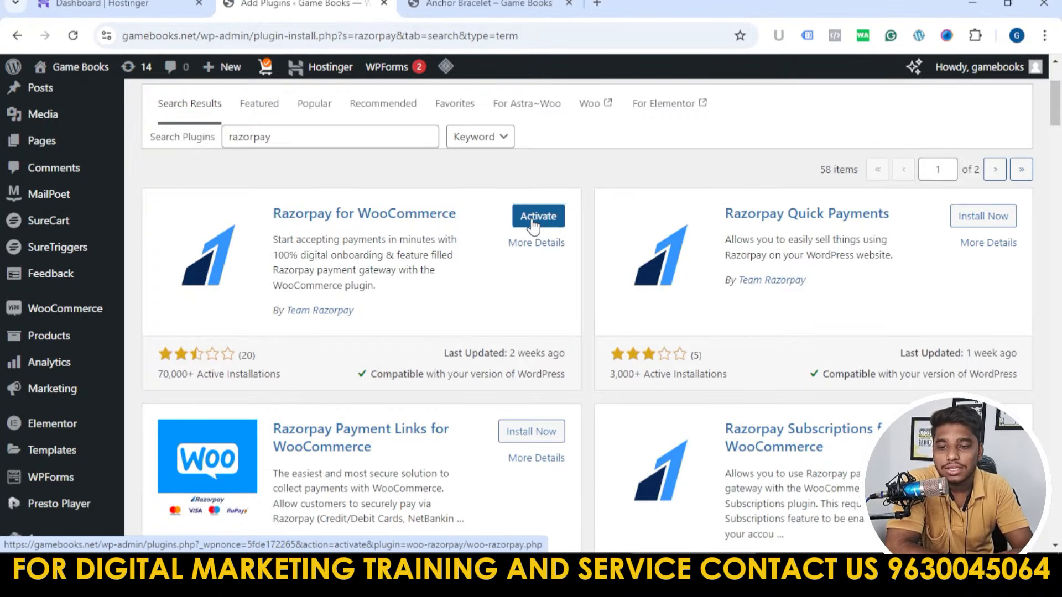
{"action": "left_click", "coordinate": [524, 219]}
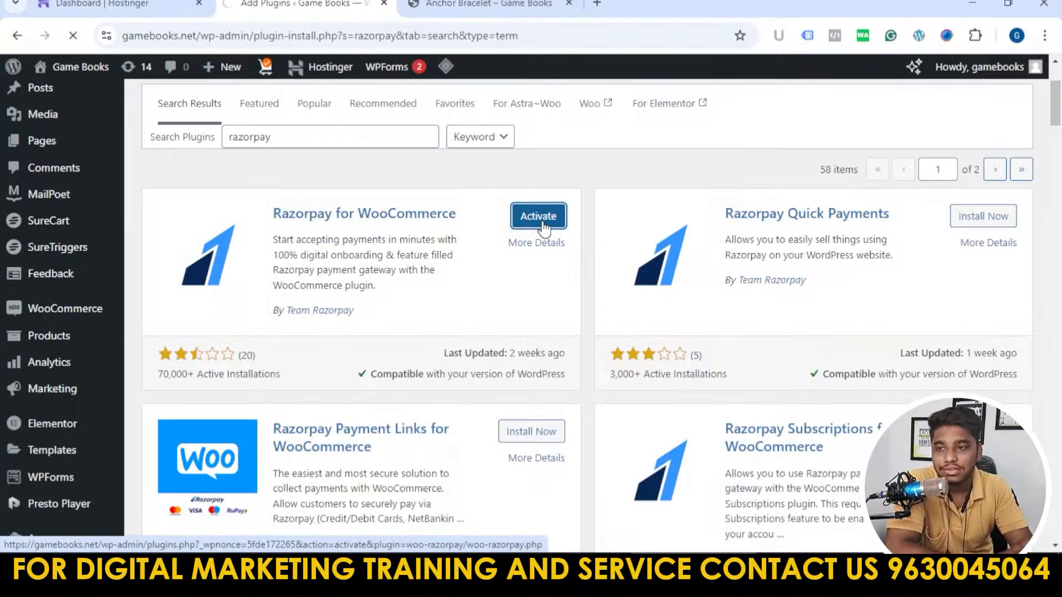
{"action": "left_click", "coordinate": [539, 217]}
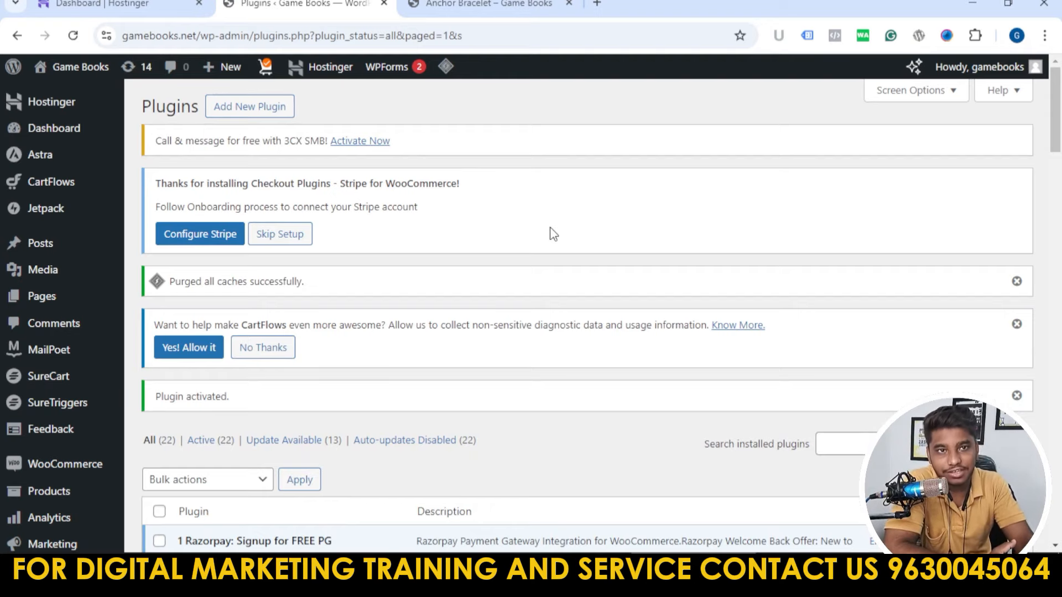
- Open the settings of the Razorpay plugin and examine the Key ID, Key Secret and Payment Action fields
{"action": "scroll", "coordinate": [492, 290], "scroll_direction": "down", "scroll_amount": 5}
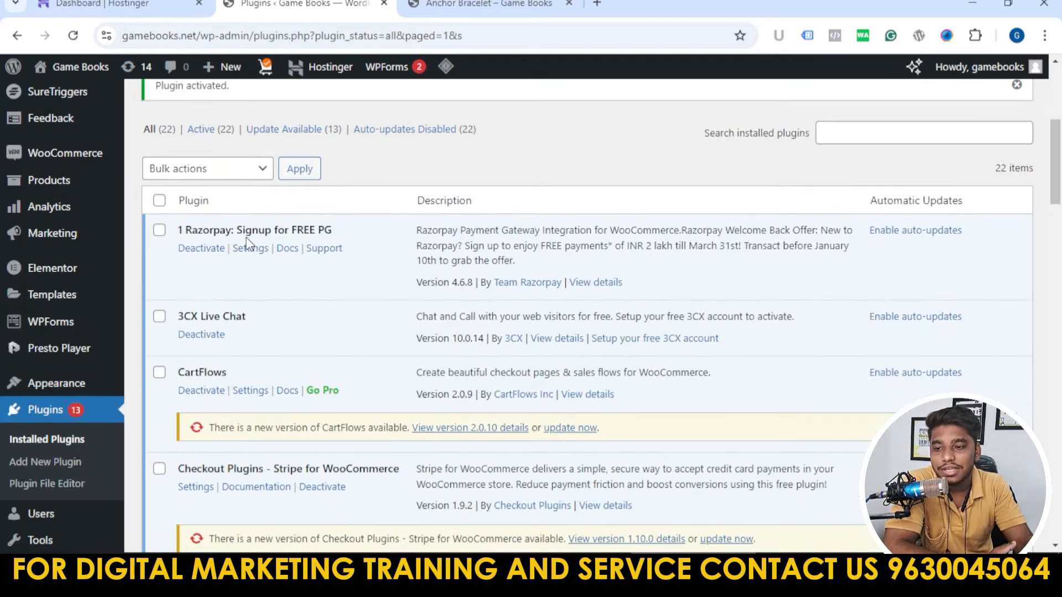
{"action": "left_click", "coordinate": [250, 248]}
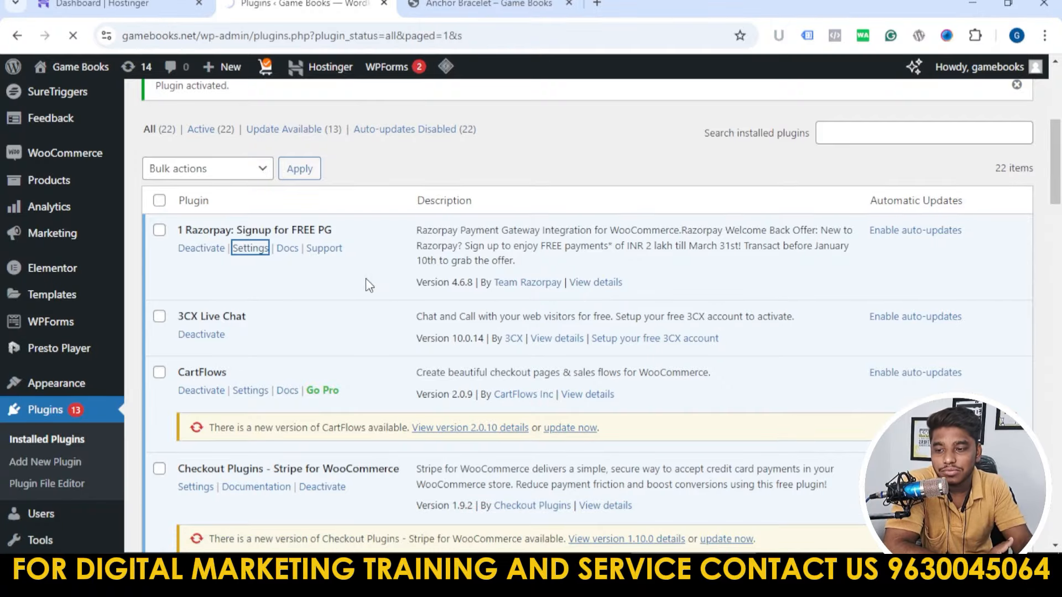
{"action": "scroll", "coordinate": [506, 292], "scroll_direction": "down", "scroll_amount": 12}
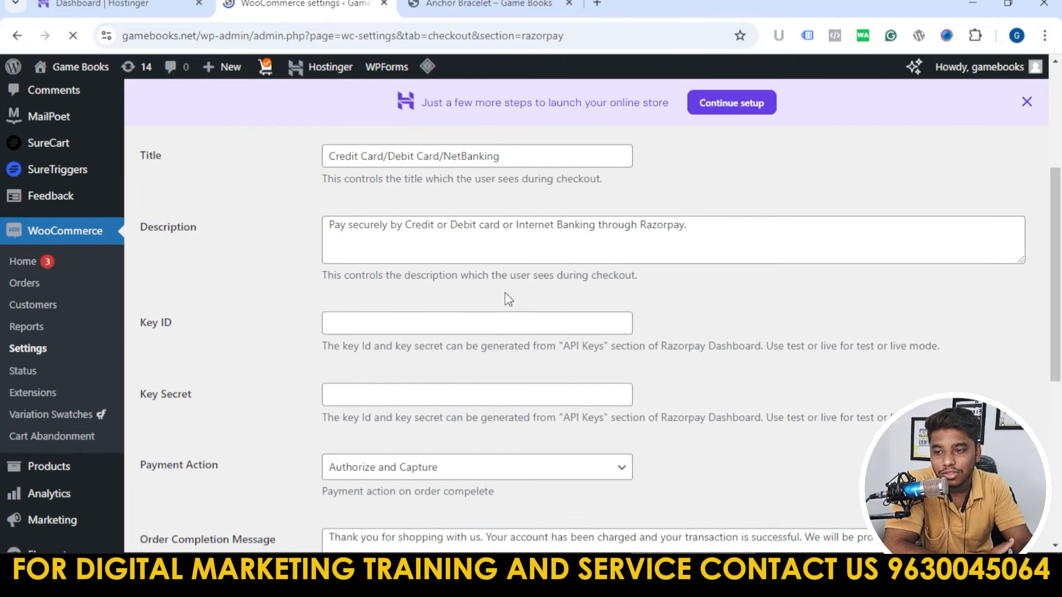
{"action": "scroll", "coordinate": [506, 293], "scroll_direction": "down", "scroll_amount": 3}
{"action": "scroll", "coordinate": [575, 331], "scroll_direction": "up", "scroll_amount": 3}
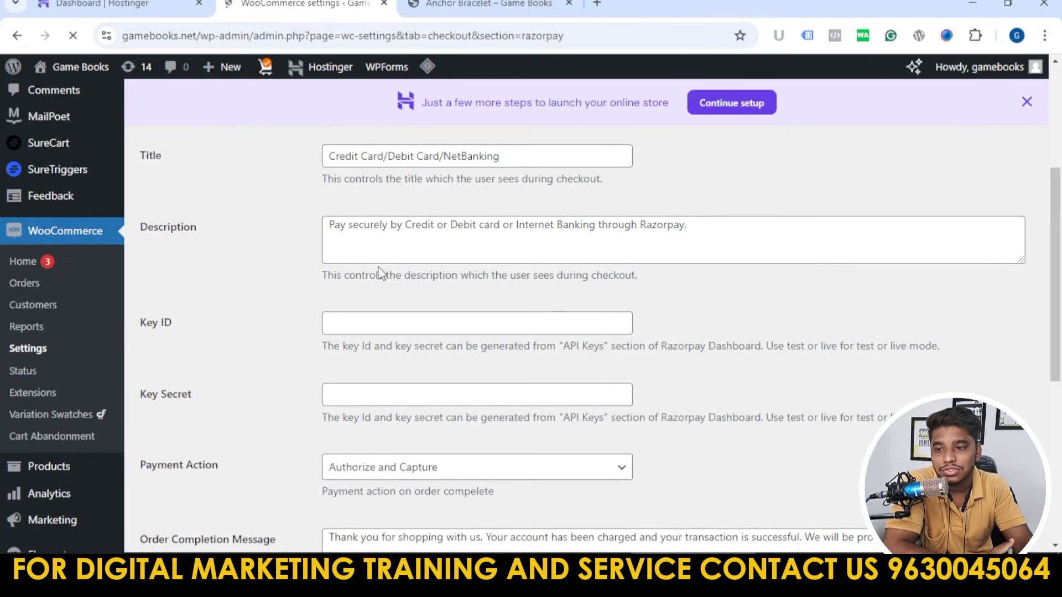
{"action": "left_click", "coordinate": [477, 332]}
{"action": "scroll", "coordinate": [327, 294], "scroll_direction": "down", "scroll_amount": 2}
{"action": "left_click", "coordinate": [403, 241]}
{"action": "scroll", "coordinate": [524, 274], "scroll_direction": "up", "scroll_amount": 1}
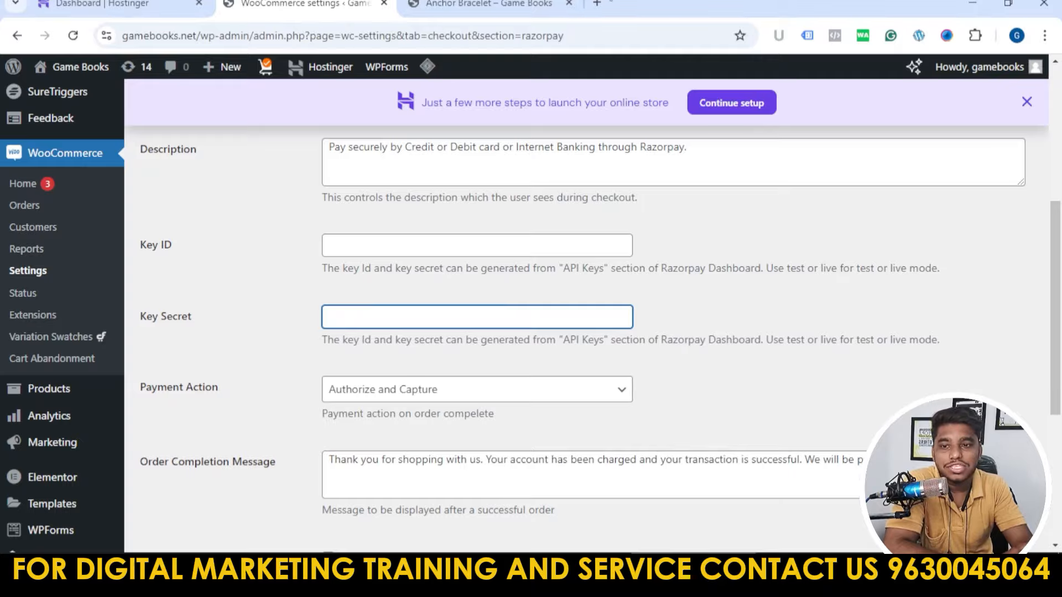
- Search the web for razorpay in a new browser tab and open the Razorpay Payment Gateway website
{"action": "left_click", "coordinate": [593, 5]}
{"action": "type", "text": "r"}
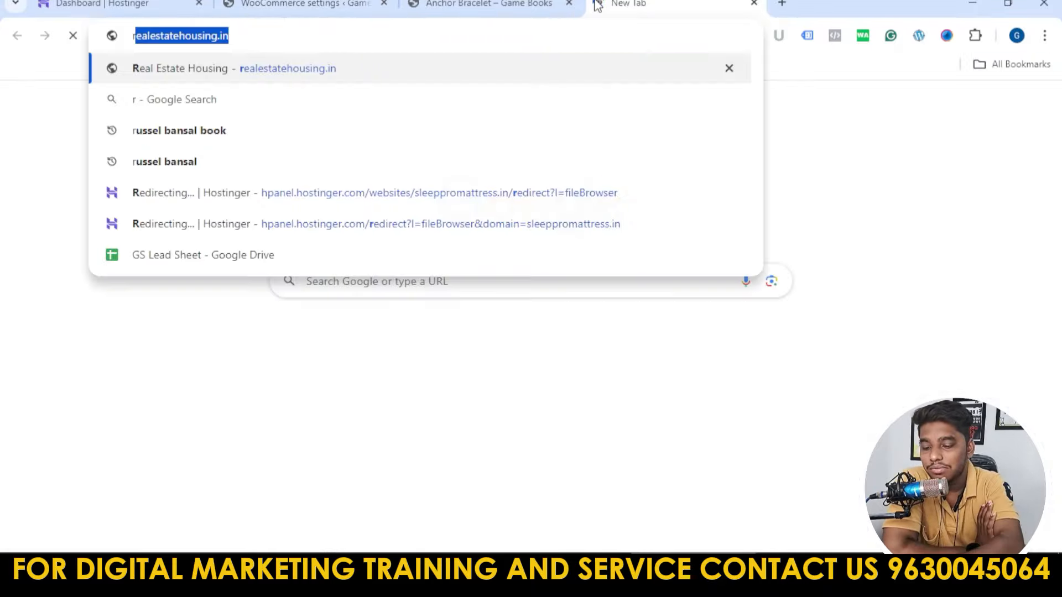
{"action": "type", "text": "azo"}
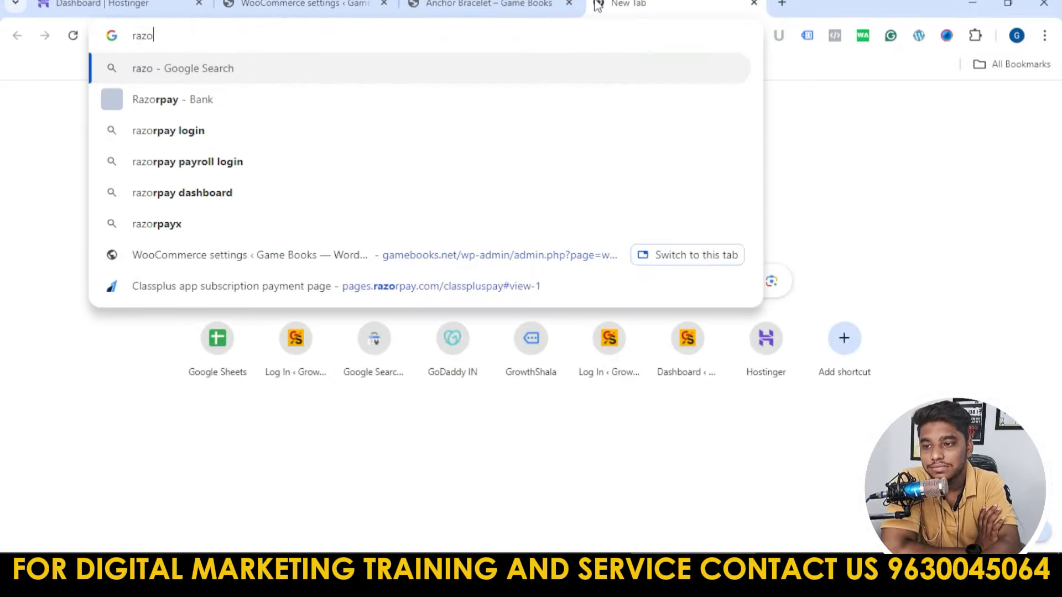
{"action": "key", "text": "Down"}
{"action": "key", "text": "Return"}
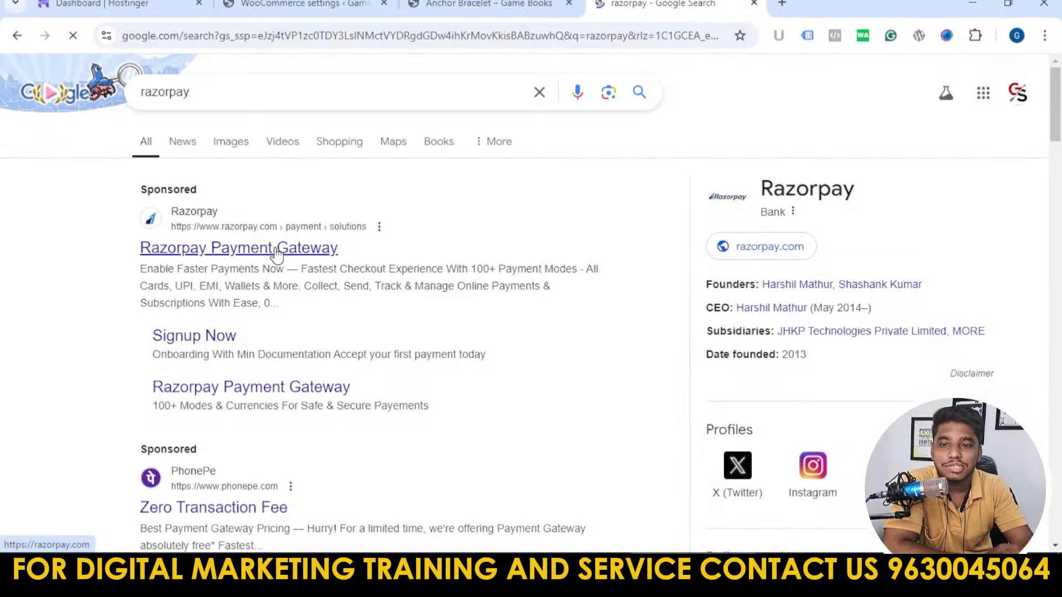
{"action": "left_click", "coordinate": [286, 252]}
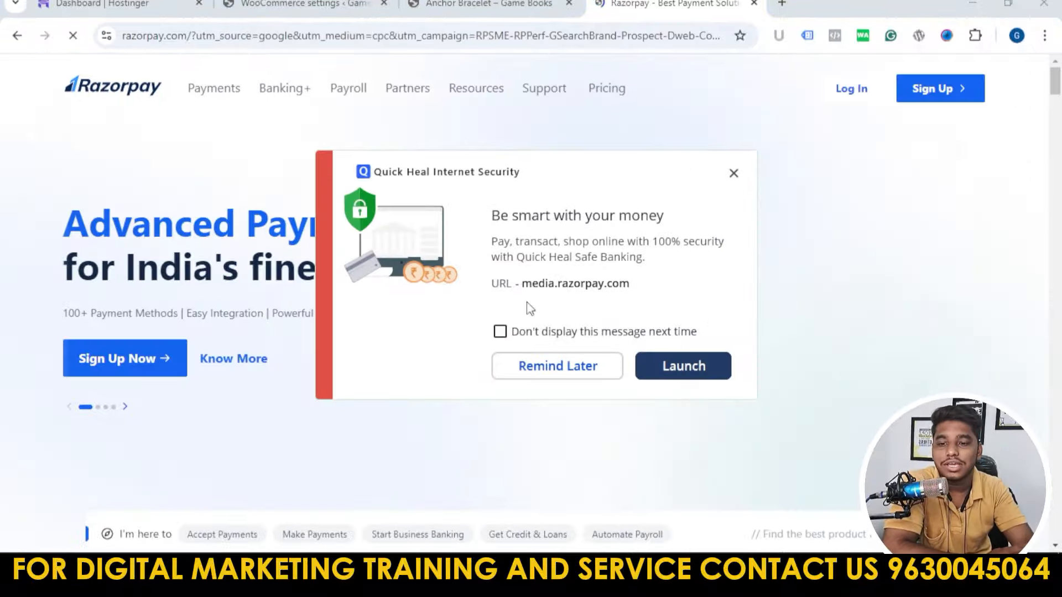
- Dismiss the Quick Heal security pop-up and look over the Razorpay home page
{"action": "left_click", "coordinate": [734, 174]}
{"action": "scroll", "coordinate": [675, 210], "scroll_direction": "down", "scroll_amount": 10}
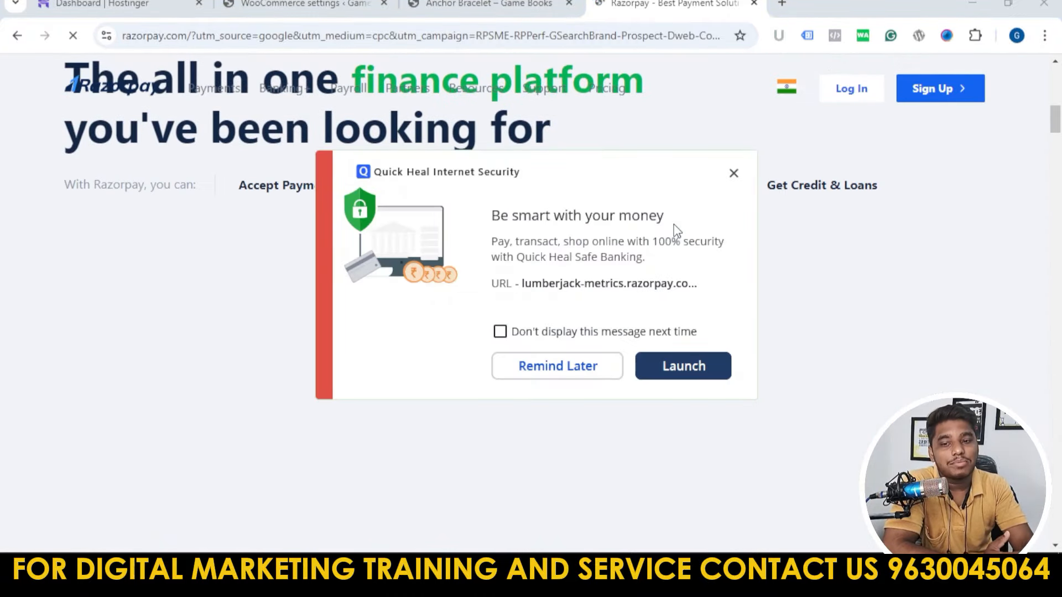
{"action": "scroll", "coordinate": [766, 218], "scroll_direction": "up", "scroll_amount": 10}
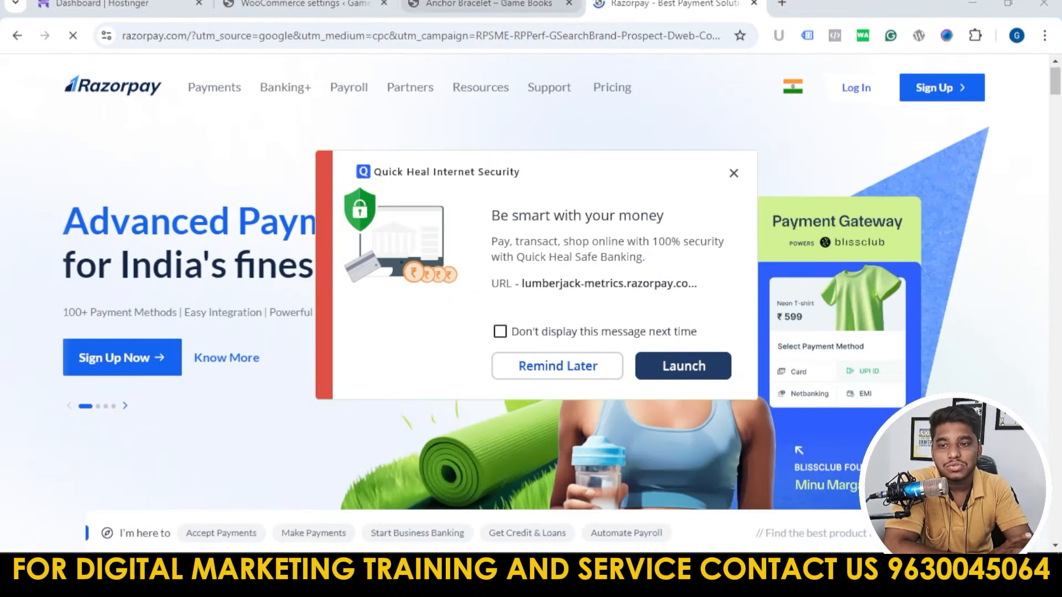
- Return to the WooCommerce Razorpay settings, dismiss the security pop-up, and review the gateway's title, description and key fields
{"action": "left_click", "coordinate": [430, 5]}
{"action": "left_click", "coordinate": [299, 5]}
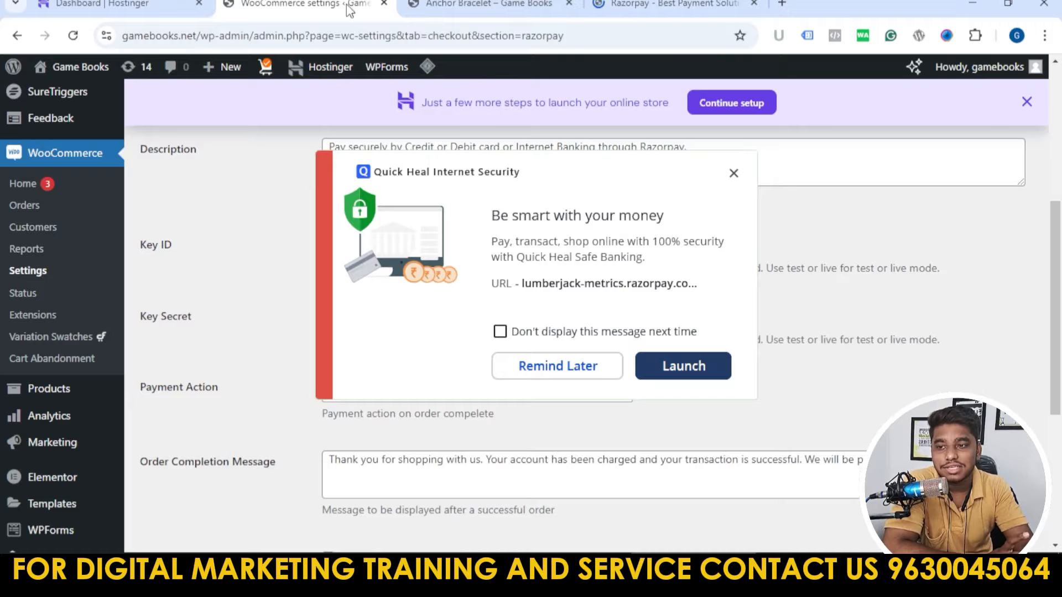
{"action": "left_click", "coordinate": [734, 174]}
{"action": "scroll", "coordinate": [187, 295], "scroll_direction": "up", "scroll_amount": 6}
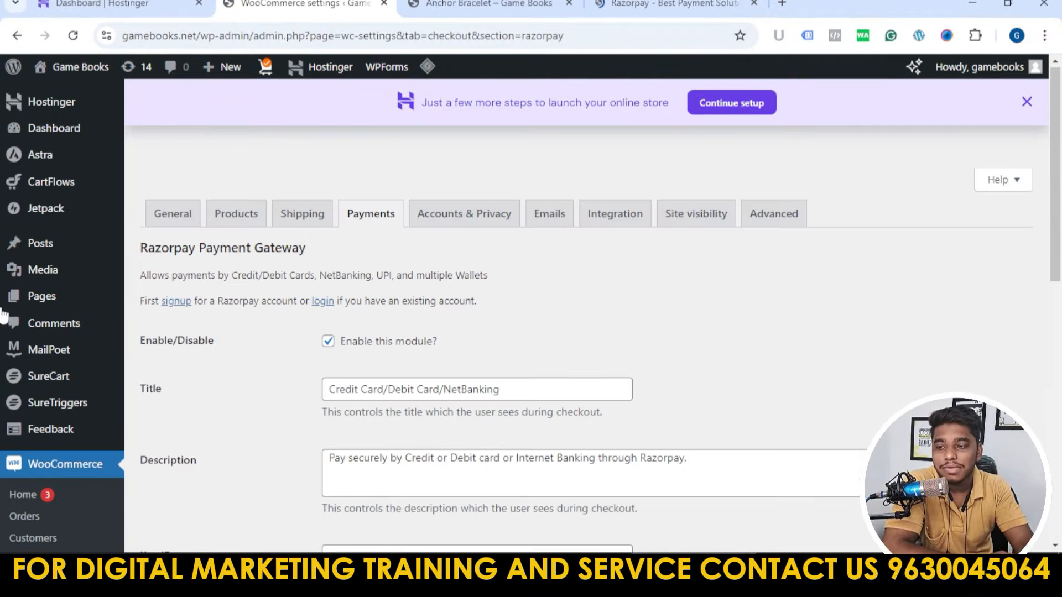
{"action": "scroll", "coordinate": [446, 313], "scroll_direction": "down", "scroll_amount": 4}
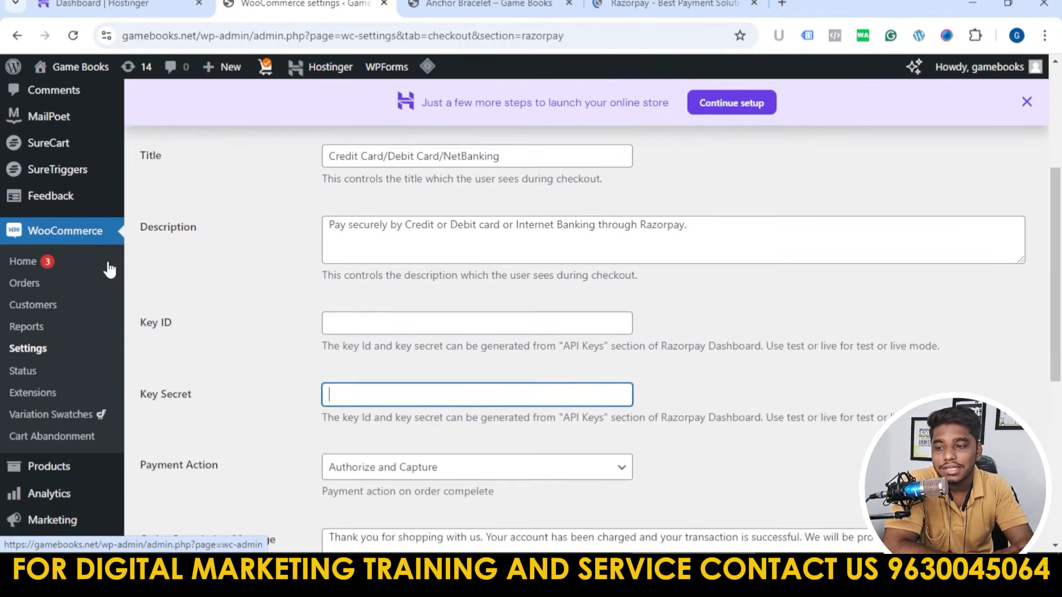
{"action": "scroll", "coordinate": [491, 275], "scroll_direction": "up", "scroll_amount": 1}
{"action": "scroll", "coordinate": [495, 264], "scroll_direction": "down", "scroll_amount": 1}
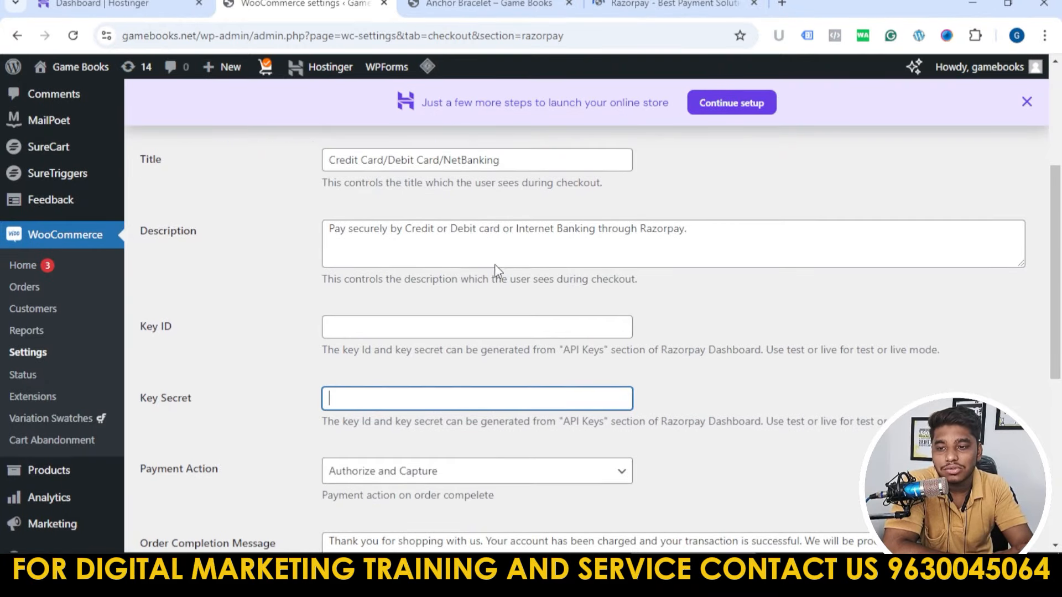
{"action": "scroll", "coordinate": [471, 318], "scroll_direction": "up", "scroll_amount": 4}
- Check the Razorpay entry in the WooCommerce payment methods list, then switch back to the Razorpay website
{"action": "left_click", "coordinate": [360, 213]}
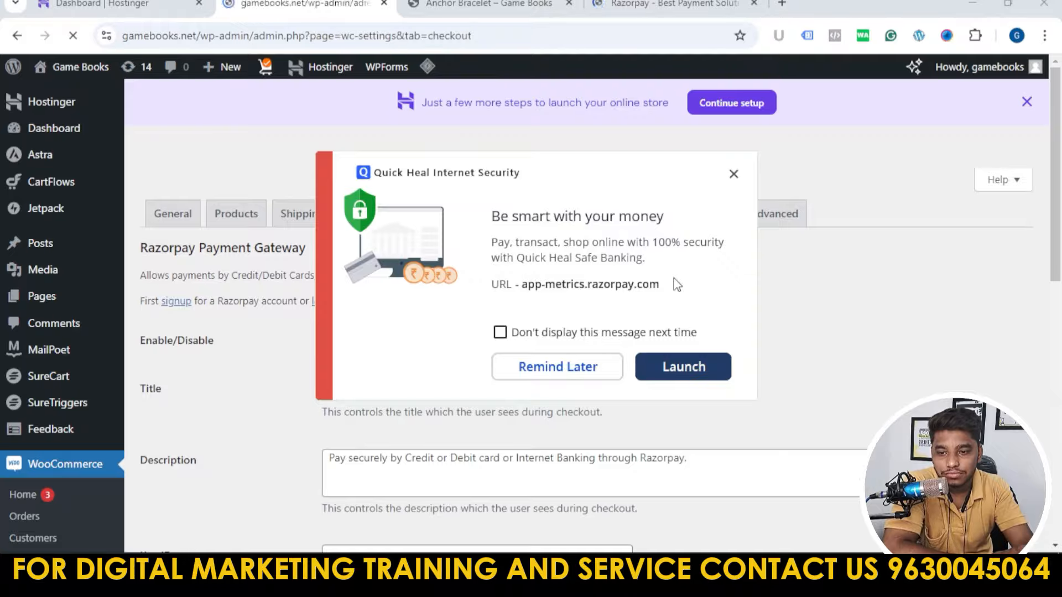
{"action": "left_click", "coordinate": [739, 174]}
{"action": "scroll", "coordinate": [387, 271], "scroll_direction": "down", "scroll_amount": 12}
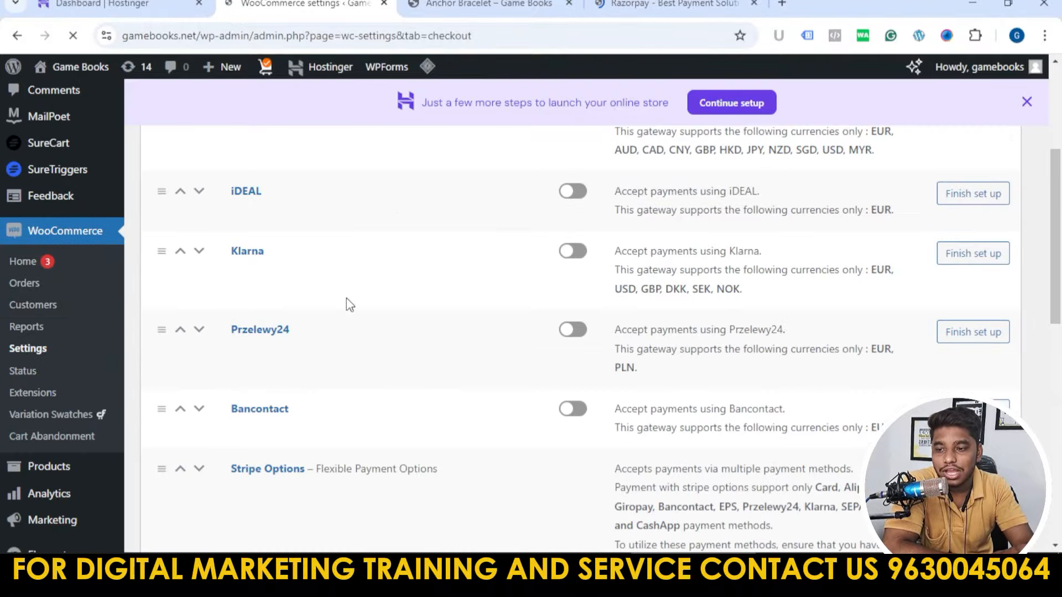
{"action": "scroll", "coordinate": [431, 304], "scroll_direction": "down", "scroll_amount": 2}
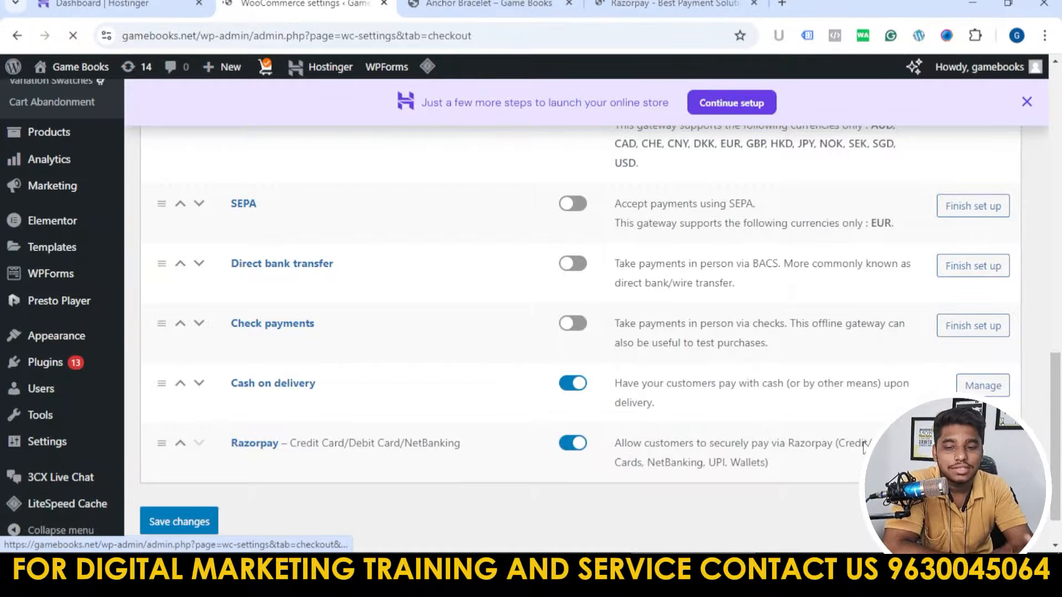
{"action": "scroll", "coordinate": [680, 446], "scroll_direction": "up", "scroll_amount": 15}
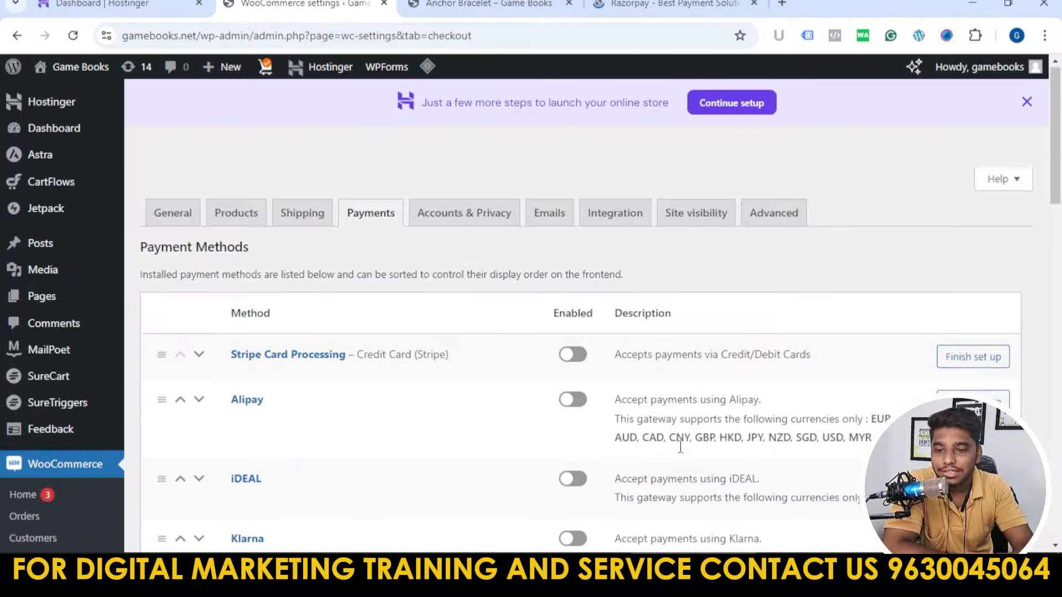
{"action": "scroll", "coordinate": [680, 445], "scroll_direction": "down", "scroll_amount": 10}
{"action": "scroll", "coordinate": [681, 446], "scroll_direction": "up", "scroll_amount": 2}
{"action": "left_click", "coordinate": [659, 6]}
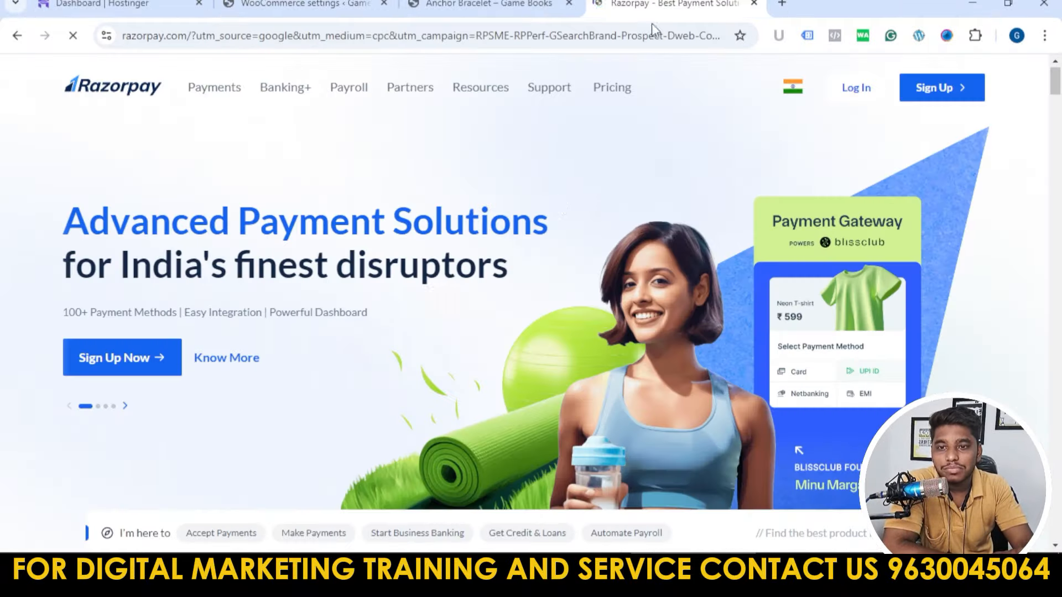
- Return to the Anchor Bracelet product page and add the Brown variation to the cart
{"action": "left_click", "coordinate": [525, 5]}
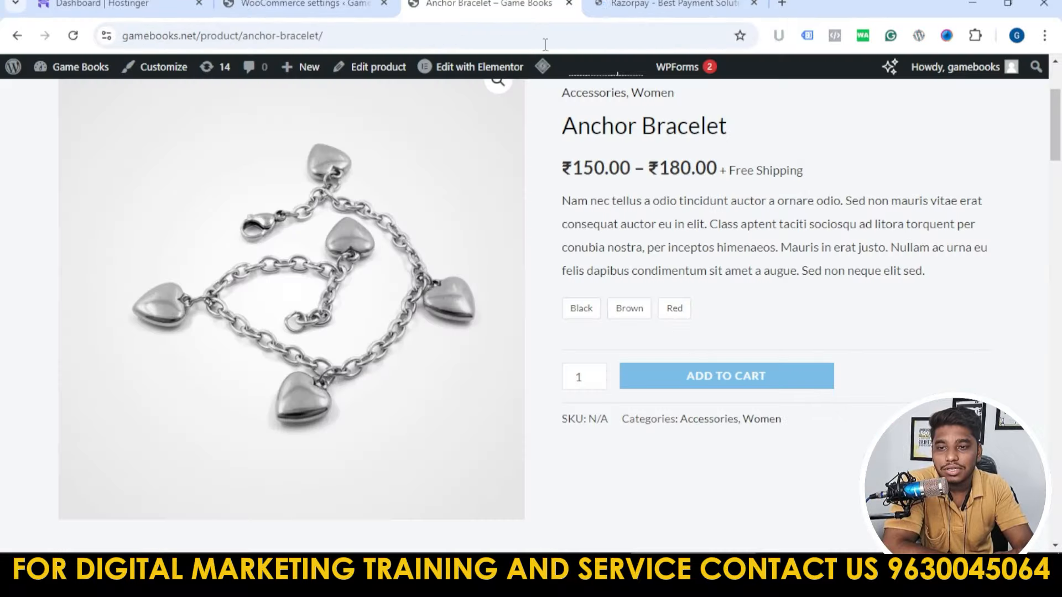
{"action": "left_click", "coordinate": [640, 317]}
{"action": "left_click", "coordinate": [717, 425]}
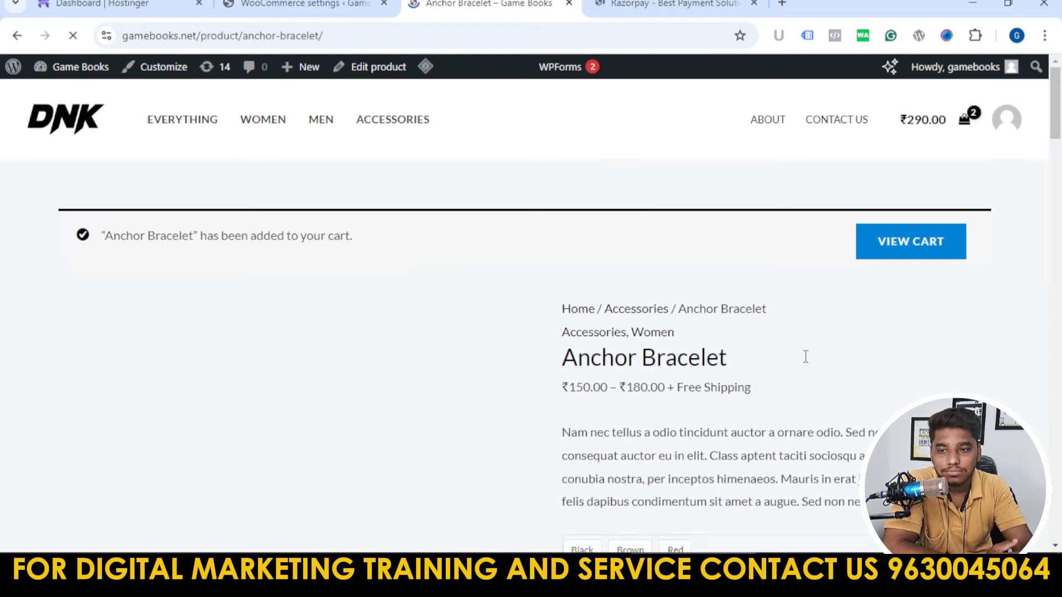
{"action": "scroll", "coordinate": [819, 365], "scroll_direction": "down", "scroll_amount": 5}
{"action": "scroll", "coordinate": [830, 377], "scroll_direction": "down", "scroll_amount": 3}
{"action": "scroll", "coordinate": [948, 177], "scroll_direction": "up", "scroll_amount": 8}
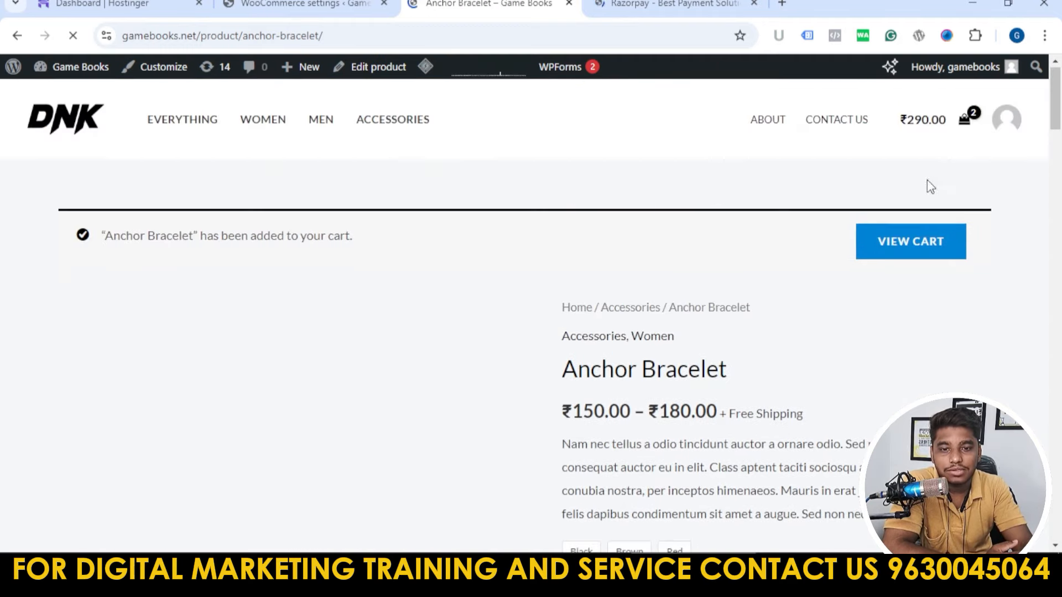
- View the cart, proceed to checkout, and check the payment options offered for the order
{"action": "left_click", "coordinate": [935, 242]}
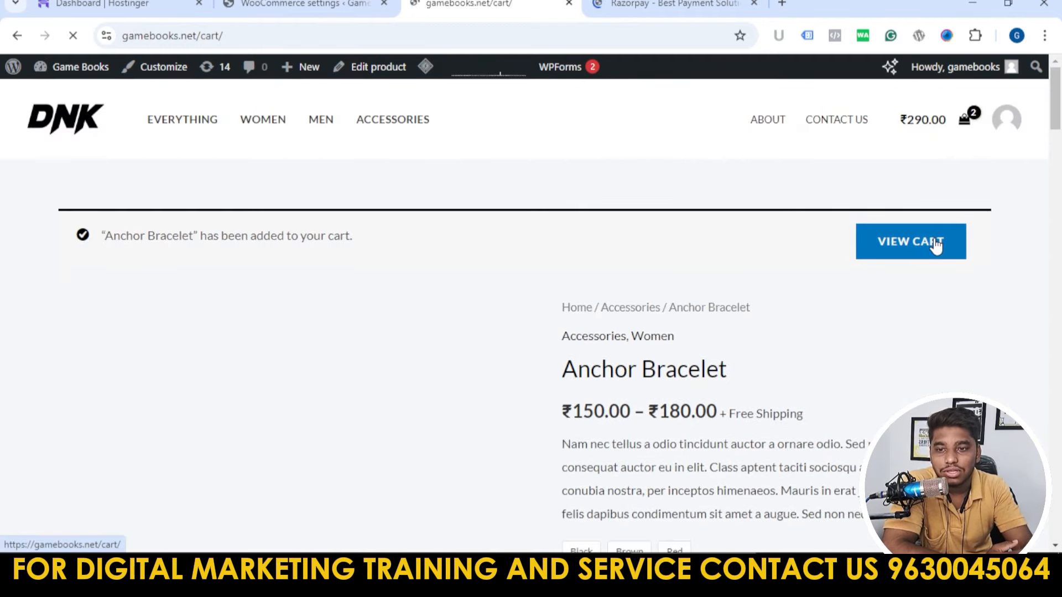
{"action": "scroll", "coordinate": [884, 303], "scroll_direction": "down", "scroll_amount": 4}
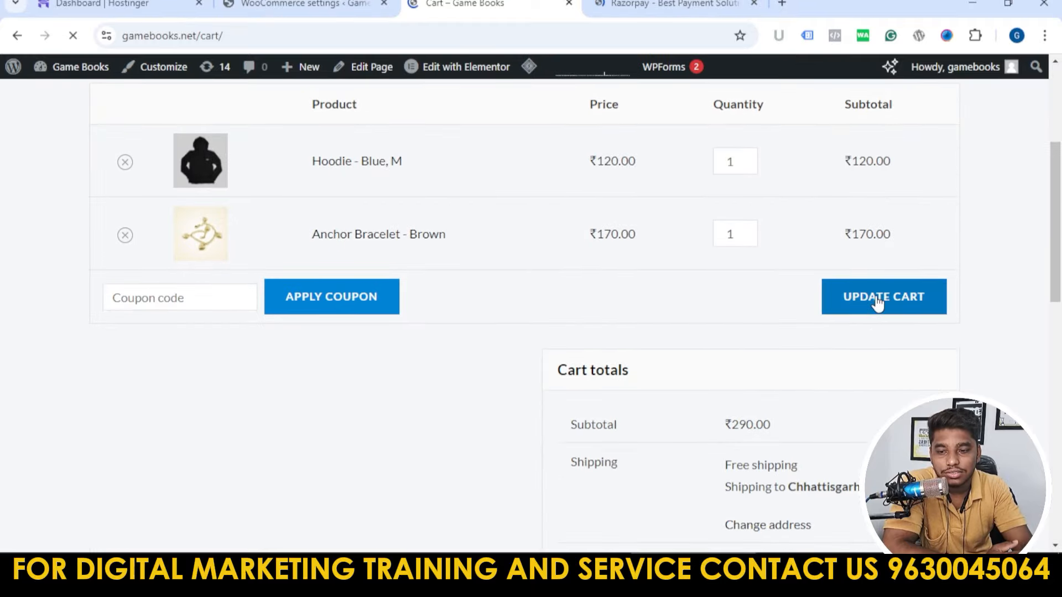
{"action": "scroll", "coordinate": [902, 367], "scroll_direction": "down", "scroll_amount": 7}
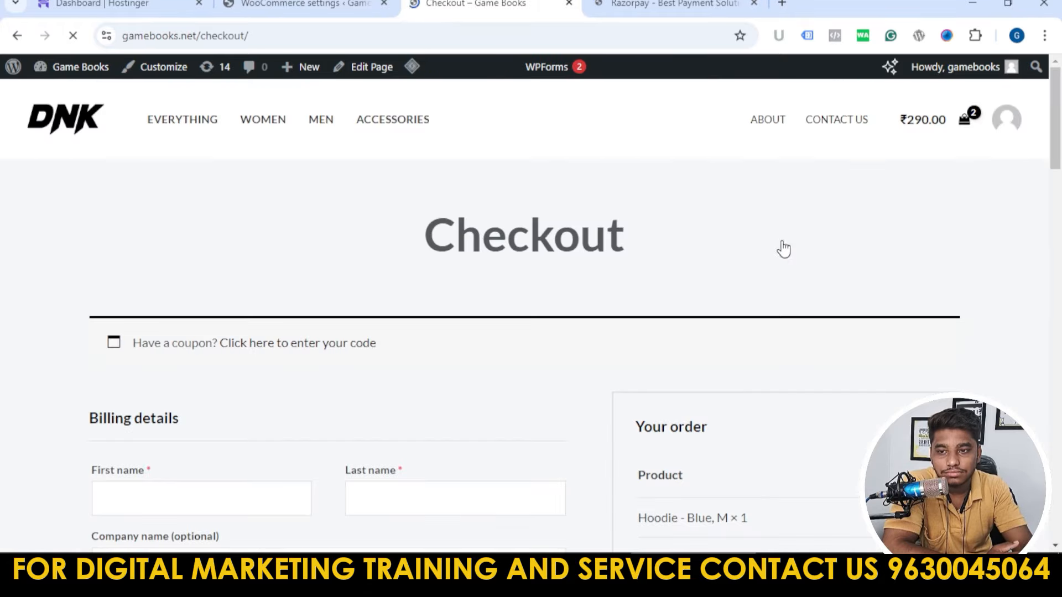
{"action": "scroll", "coordinate": [782, 249], "scroll_direction": "down", "scroll_amount": 8}
{"action": "scroll", "coordinate": [773, 286], "scroll_direction": "down", "scroll_amount": 1}
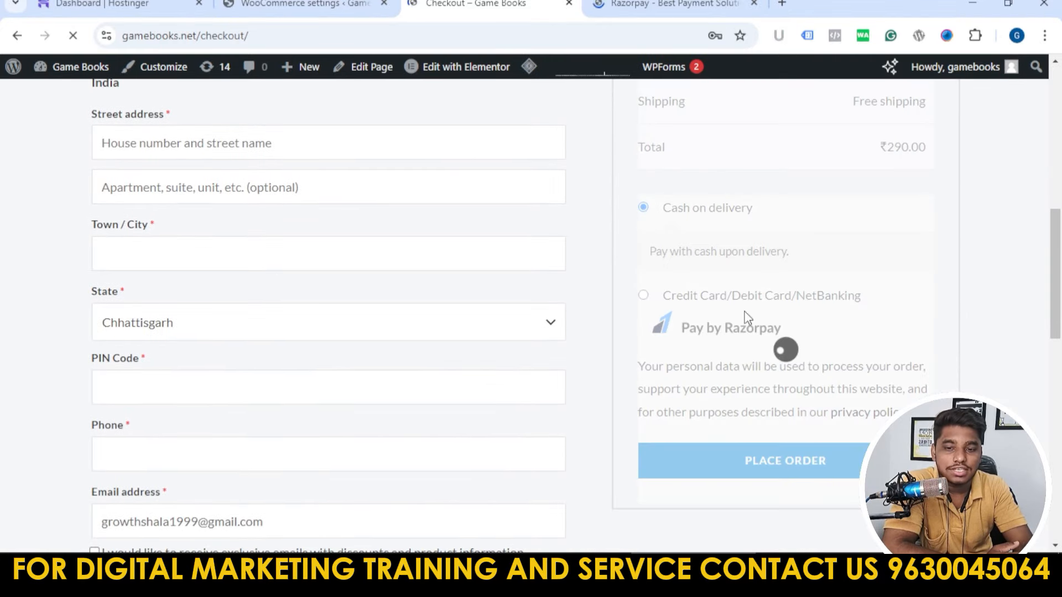
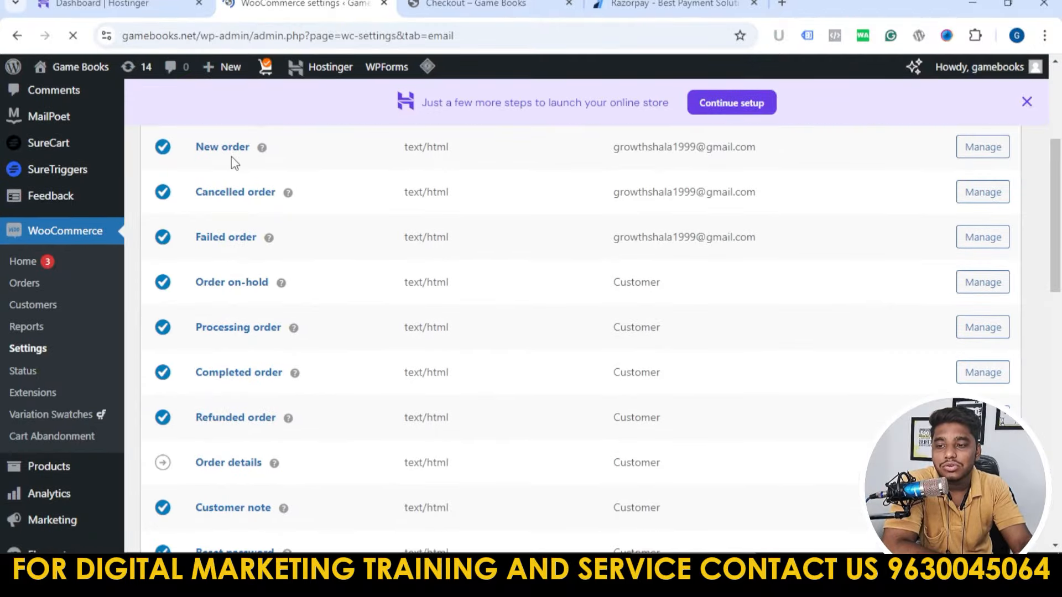
- Review the WooCommerce email notifications, their recipients, the sender options and the email template settings
{"action": "scroll", "coordinate": [725, 239], "scroll_direction": "down", "scroll_amount": 3}
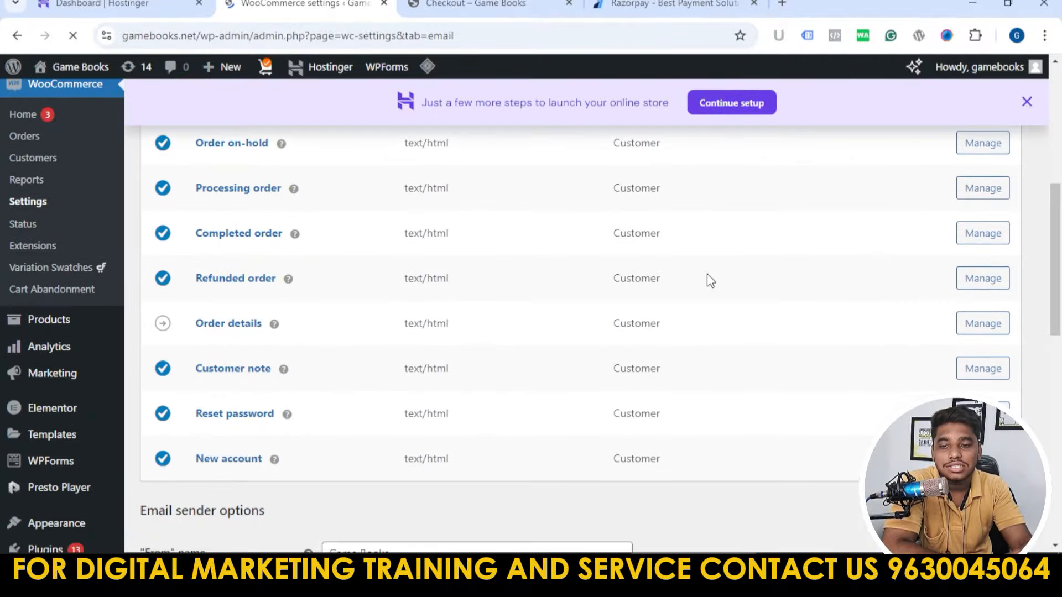
{"action": "scroll", "coordinate": [711, 281], "scroll_direction": "down", "scroll_amount": 8}
{"action": "scroll", "coordinate": [706, 287], "scroll_direction": "up", "scroll_amount": 10}
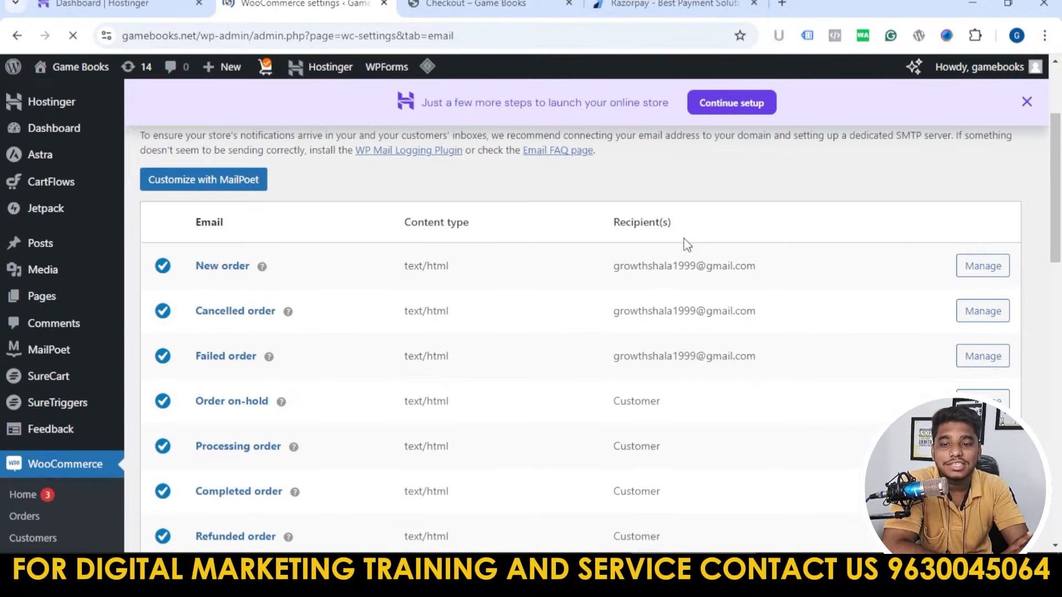
{"action": "scroll", "coordinate": [751, 379], "scroll_direction": "down", "scroll_amount": 10}
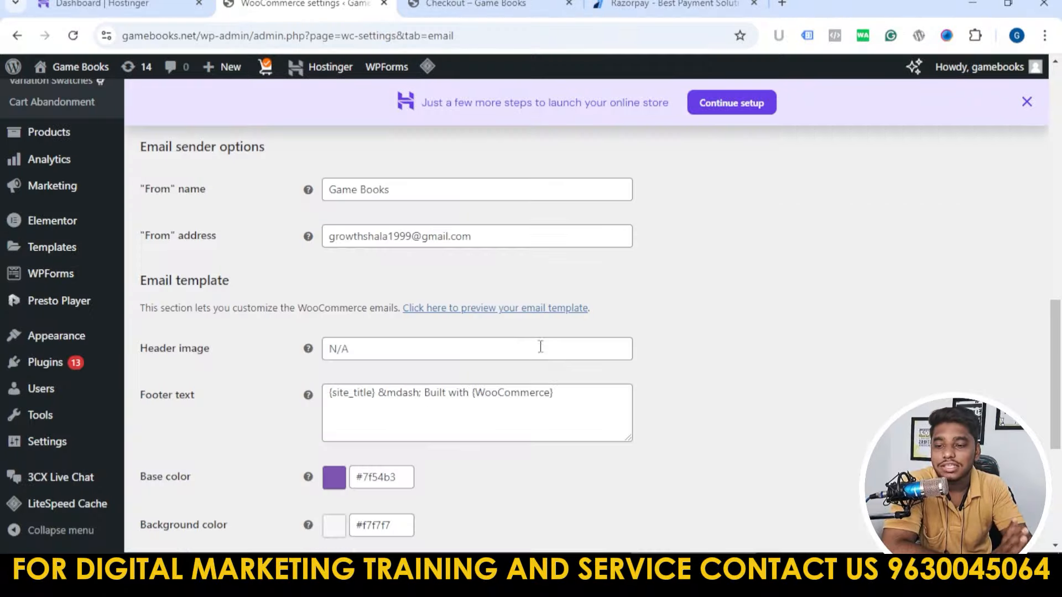
{"action": "scroll", "coordinate": [666, 357], "scroll_direction": "down", "scroll_amount": 3}
{"action": "scroll", "coordinate": [280, 263], "scroll_direction": "up", "scroll_amount": 3}
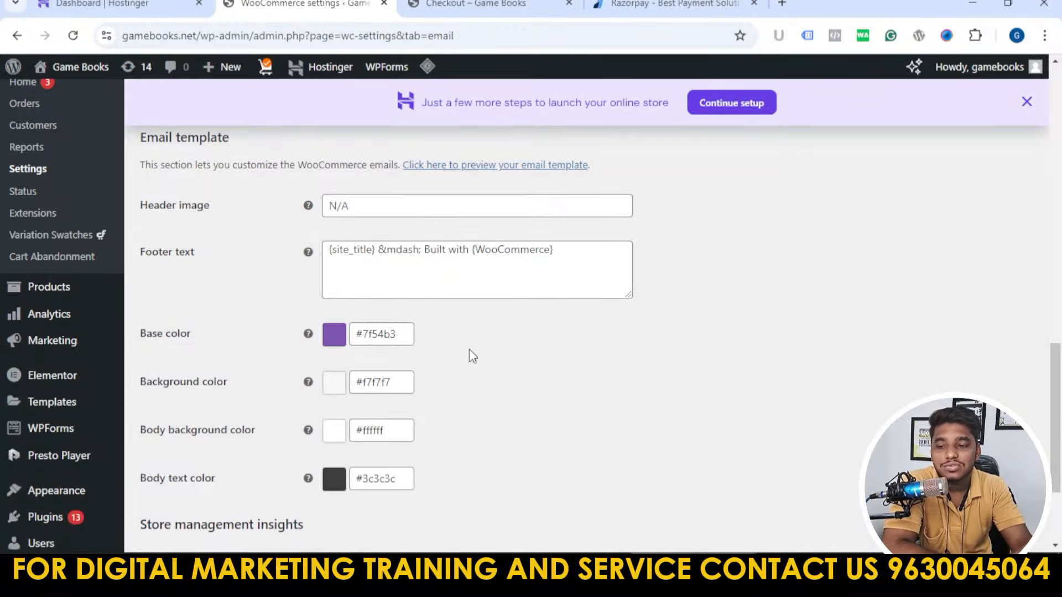
- Look over the WooCommerce Integration settings and the Site visibility settings
{"action": "scroll", "coordinate": [686, 354], "scroll_direction": "up", "scroll_amount": 10}
{"action": "left_click", "coordinate": [592, 221]}
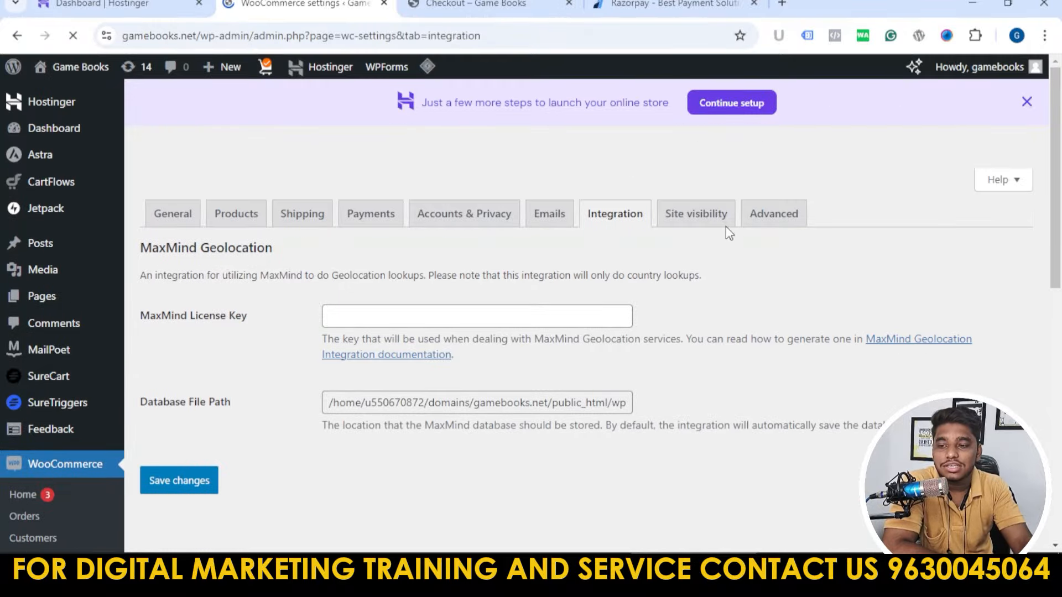
{"action": "left_click", "coordinate": [679, 221]}
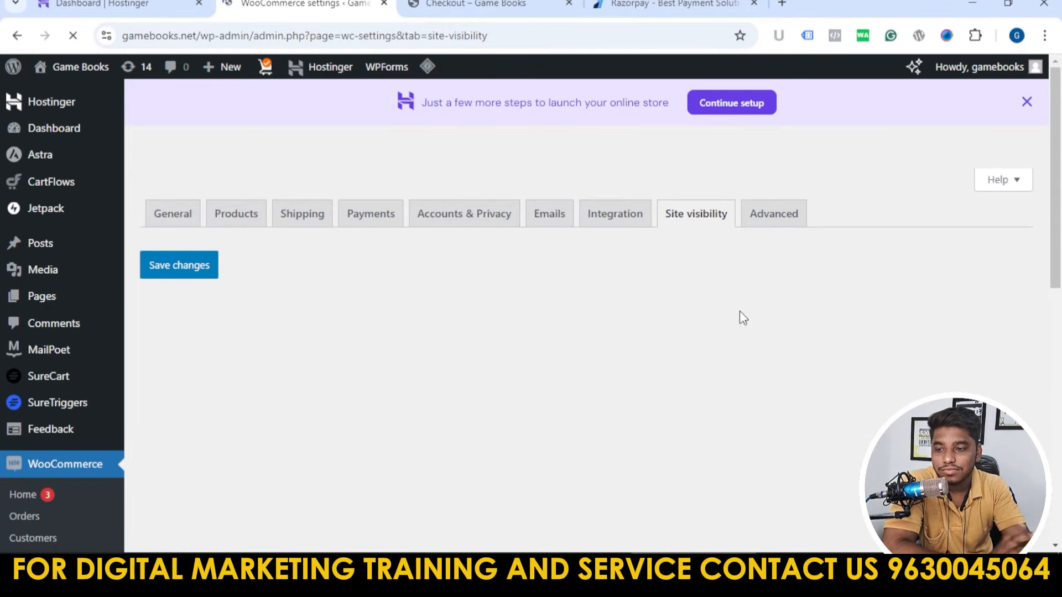
- In the Advanced page setup, search for "ter" and assign Privacy Policy as the Terms and conditions page
{"action": "left_click", "coordinate": [769, 228]}
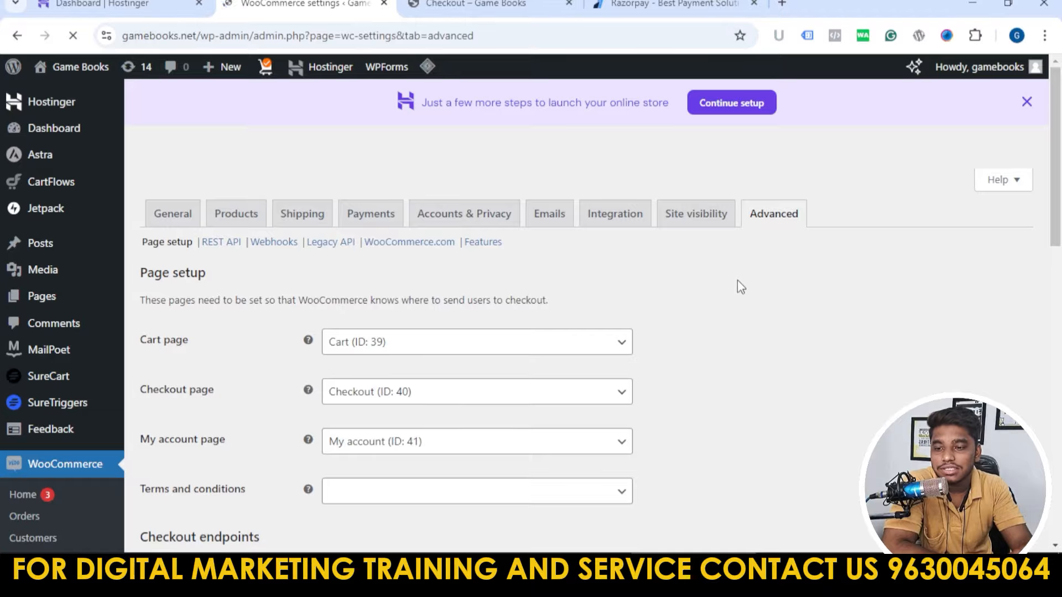
{"action": "scroll", "coordinate": [220, 149], "scroll_direction": "down", "scroll_amount": 3}
{"action": "scroll", "coordinate": [327, 141], "scroll_direction": "up", "scroll_amount": 2}
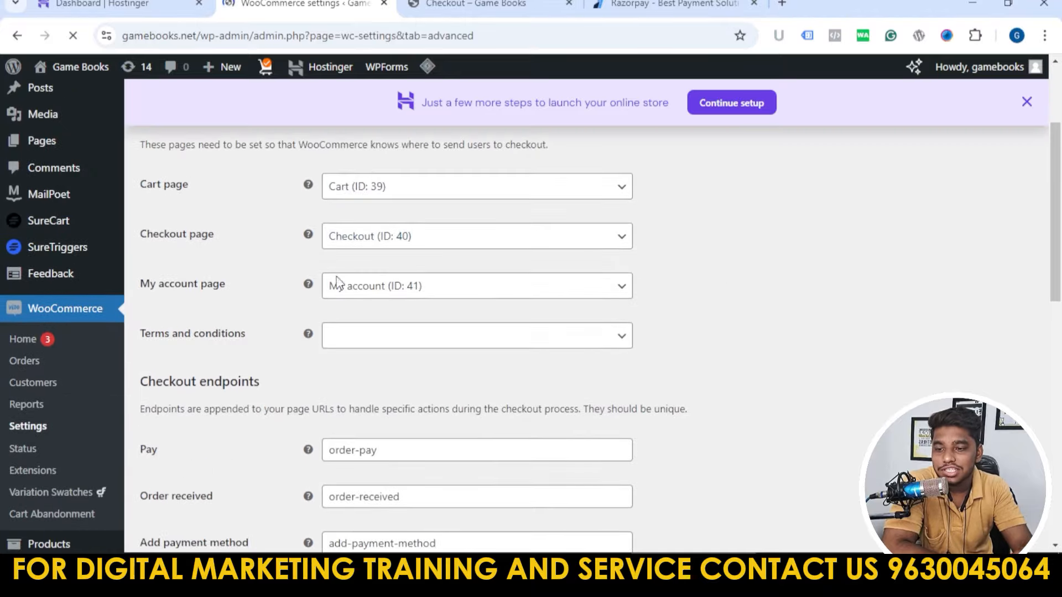
{"action": "scroll", "coordinate": [385, 291], "scroll_direction": "down", "scroll_amount": 6}
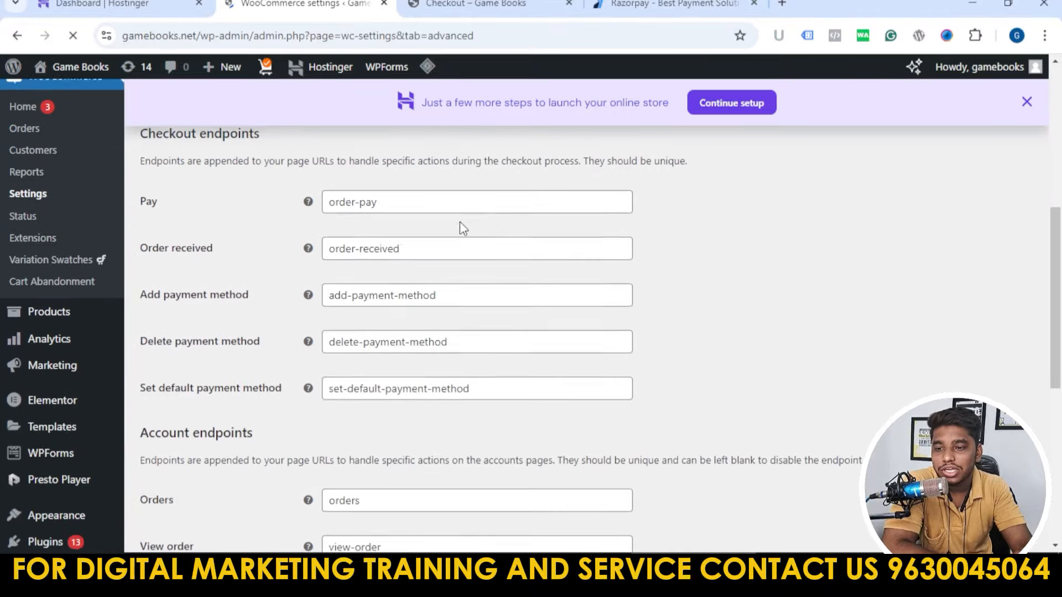
{"action": "scroll", "coordinate": [421, 210], "scroll_direction": "up", "scroll_amount": 2}
{"action": "left_click", "coordinate": [520, 177]}
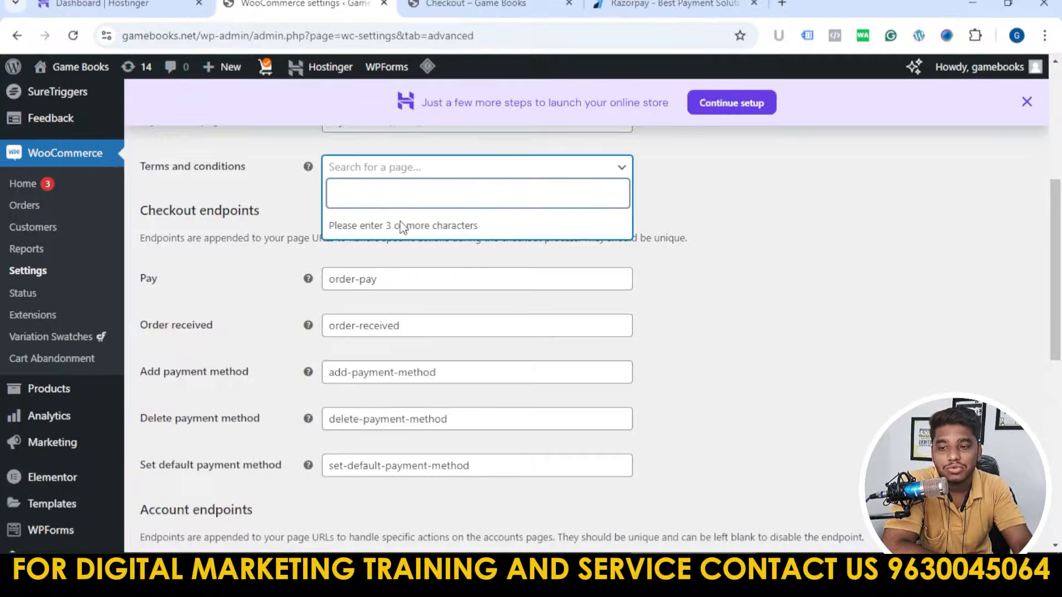
{"action": "type", "text": "ter"}
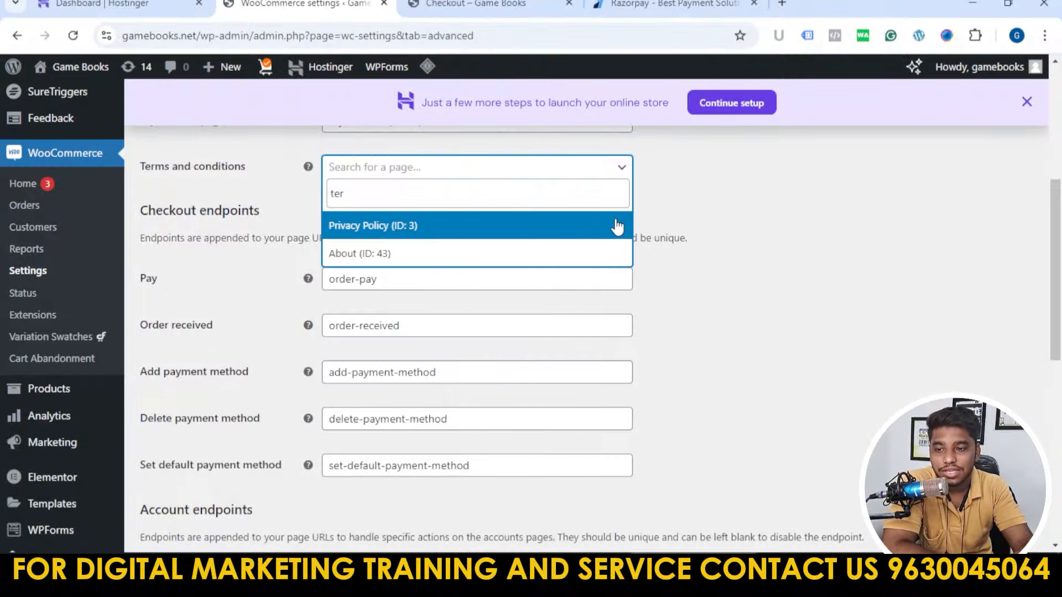
{"action": "scroll", "coordinate": [619, 222], "scroll_direction": "up", "scroll_amount": 5}
{"action": "scroll", "coordinate": [379, 301], "scroll_direction": "down", "scroll_amount": 3}
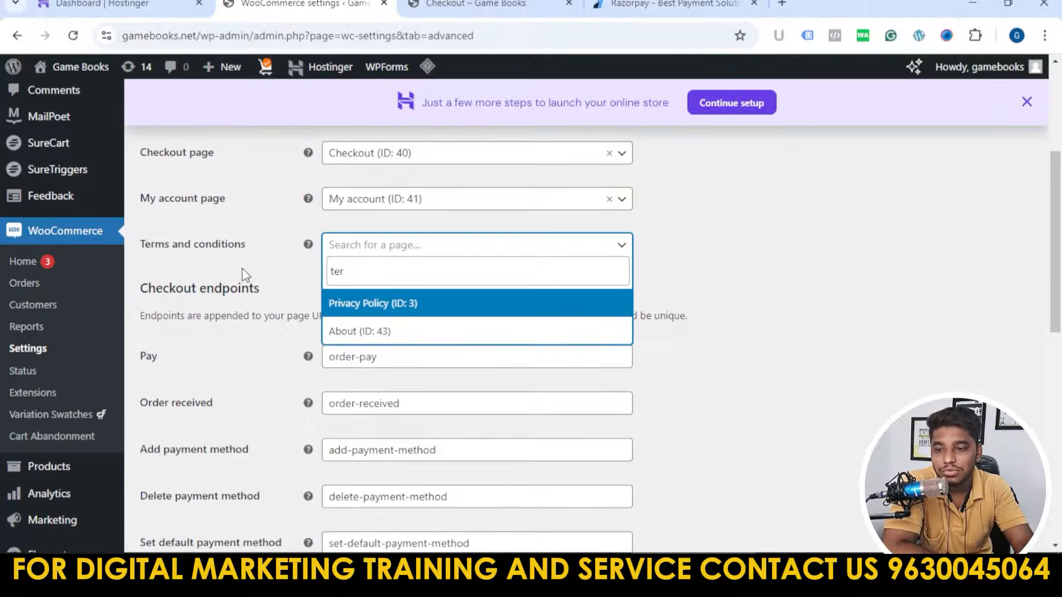
{"action": "left_click", "coordinate": [360, 307]}
- Review the checkout and account endpoints and save the advanced settings
{"action": "scroll", "coordinate": [636, 260], "scroll_direction": "down", "scroll_amount": 3}
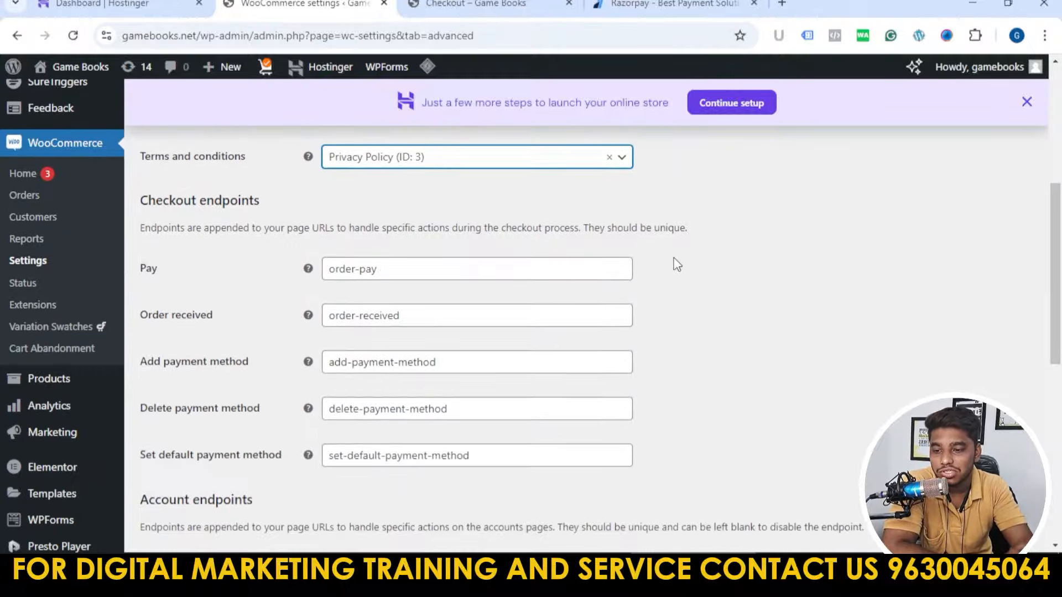
{"action": "scroll", "coordinate": [670, 254], "scroll_direction": "down", "scroll_amount": 2}
{"action": "scroll", "coordinate": [161, 197], "scroll_direction": "up", "scroll_amount": 2}
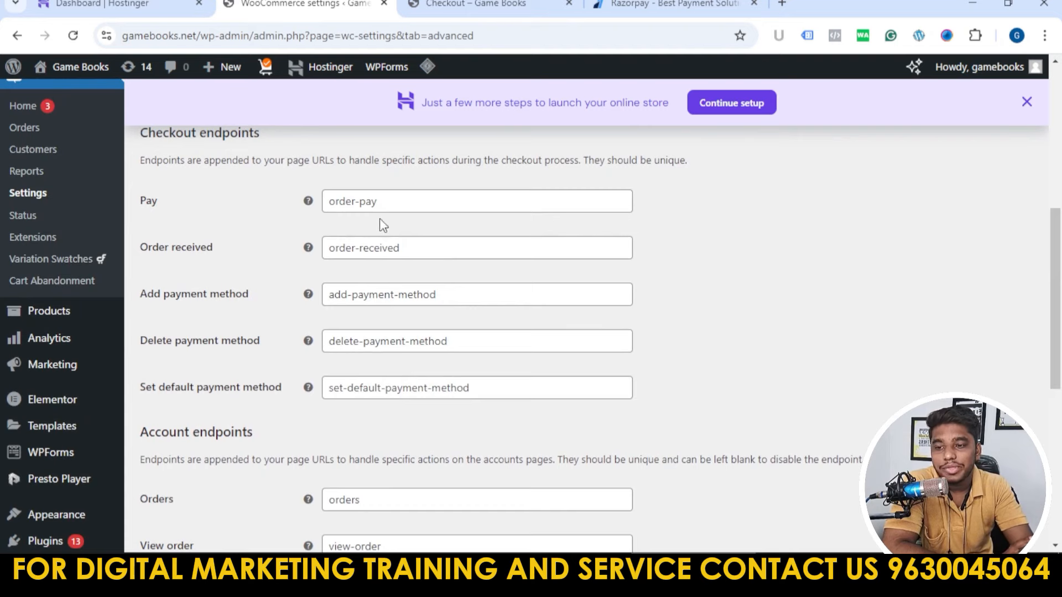
{"action": "scroll", "coordinate": [237, 250], "scroll_direction": "down", "scroll_amount": 6}
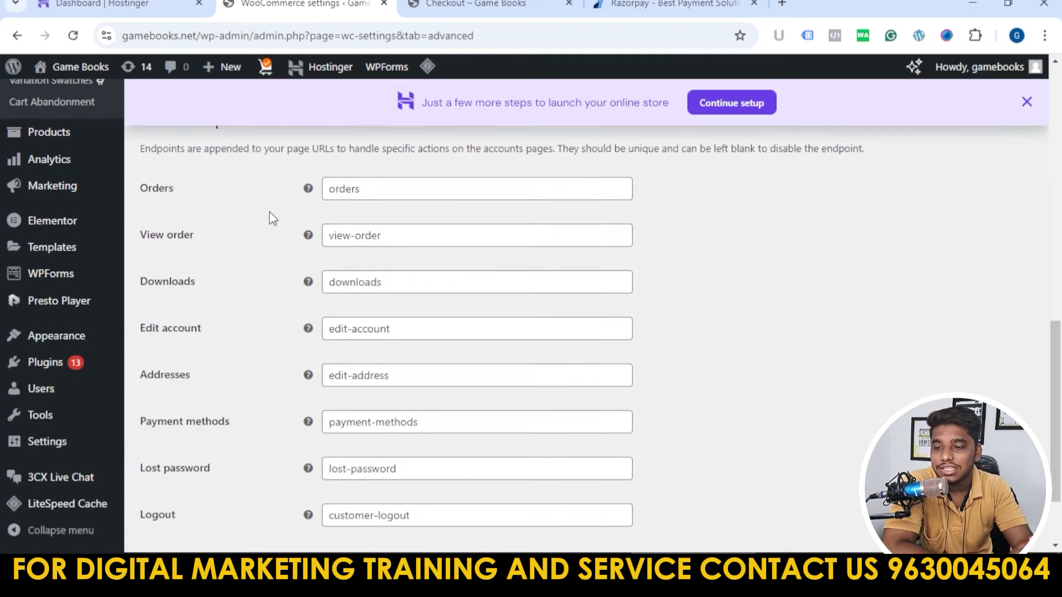
{"action": "scroll", "coordinate": [362, 355], "scroll_direction": "down", "scroll_amount": 2}
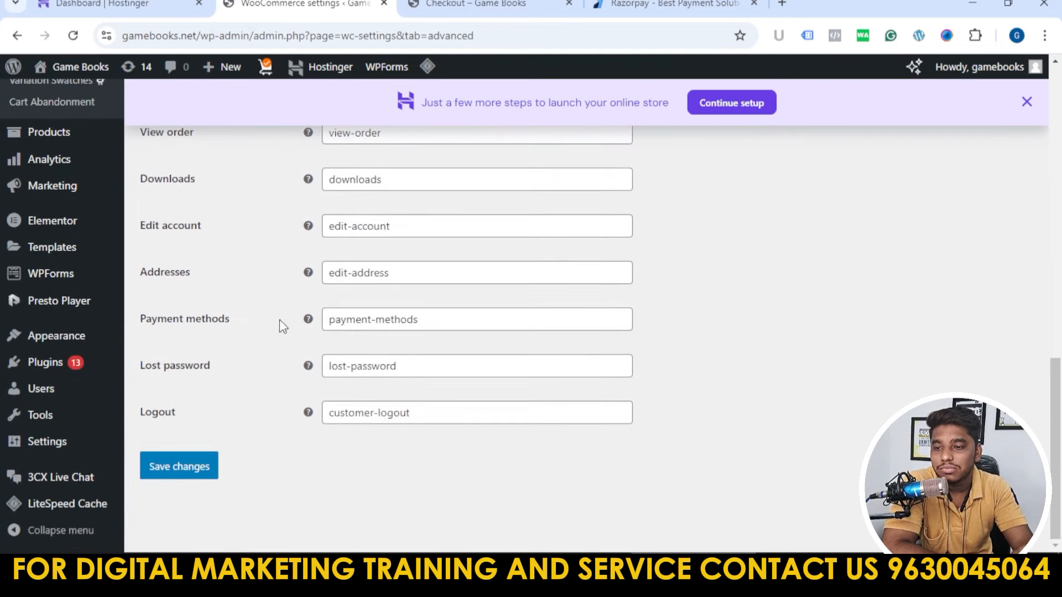
{"action": "left_click", "coordinate": [188, 467]}
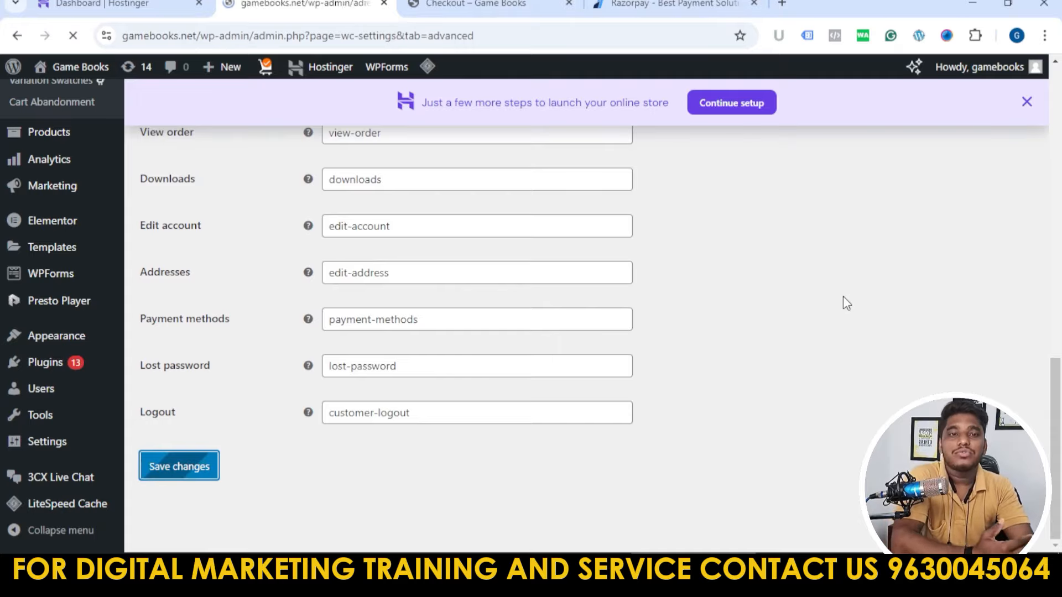
{"action": "scroll", "coordinate": [629, 211], "scroll_direction": "down", "scroll_amount": 4}
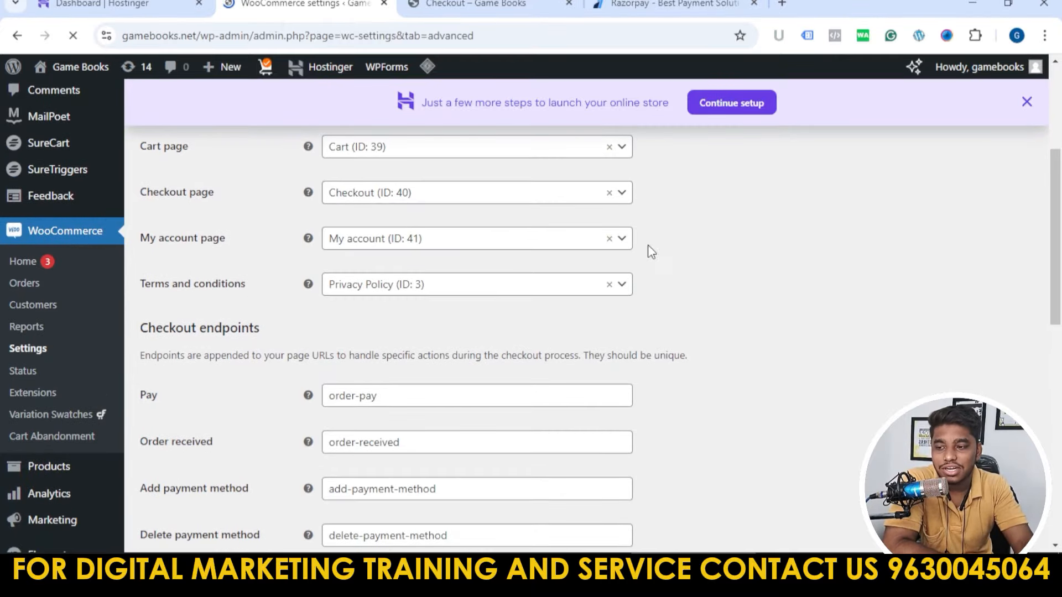
- Open the WooCommerce status page and examine the system report's WordPress, server and database details
{"action": "left_click", "coordinate": [39, 449]}
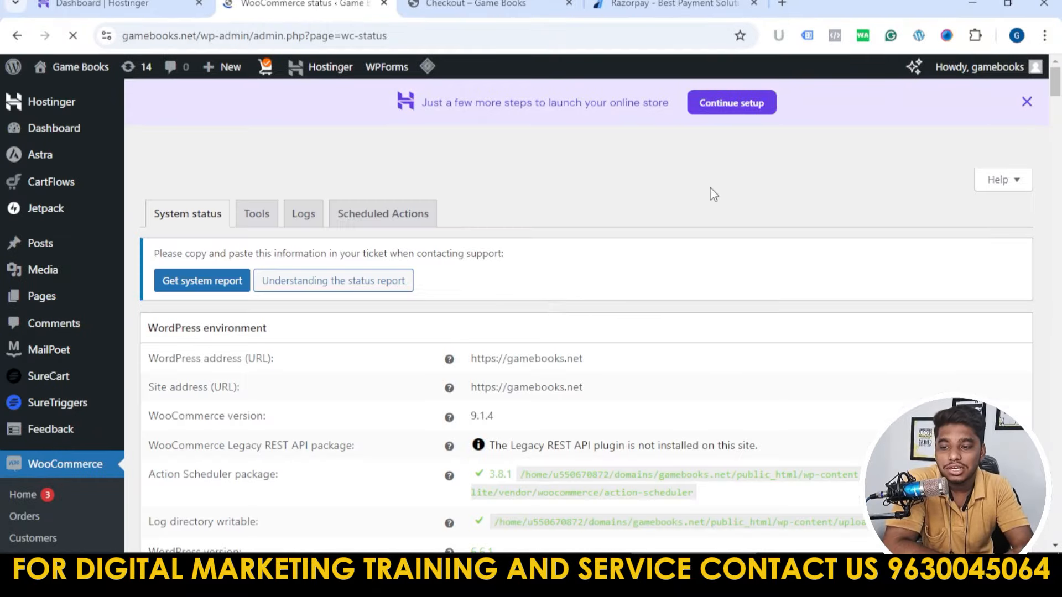
{"action": "scroll", "coordinate": [658, 258], "scroll_direction": "down", "scroll_amount": 15}
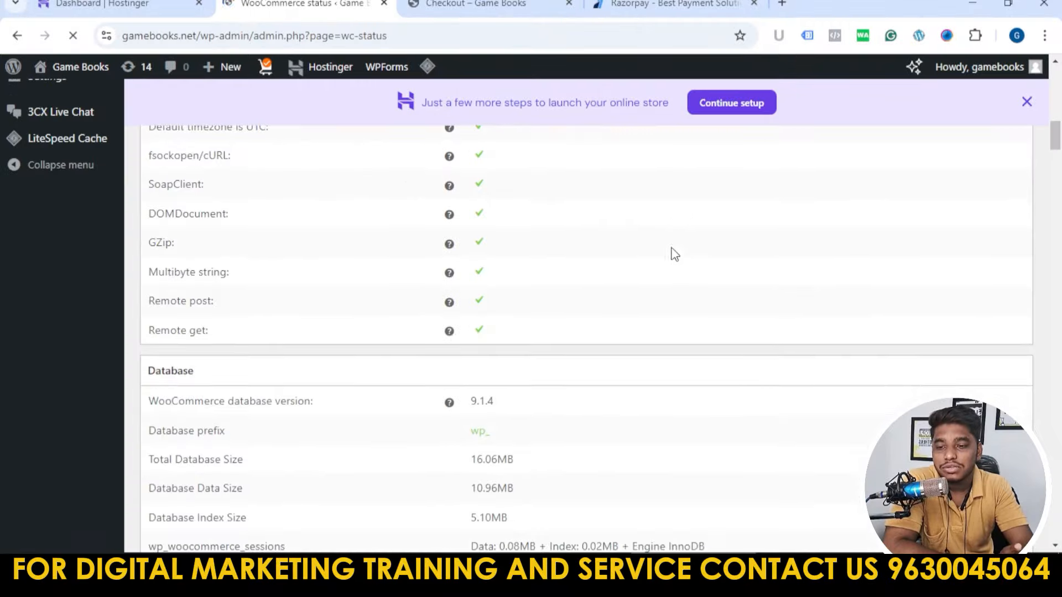
{"action": "scroll", "coordinate": [692, 238], "scroll_direction": "down", "scroll_amount": 6}
{"action": "scroll", "coordinate": [692, 238], "scroll_direction": "up", "scroll_amount": 20}
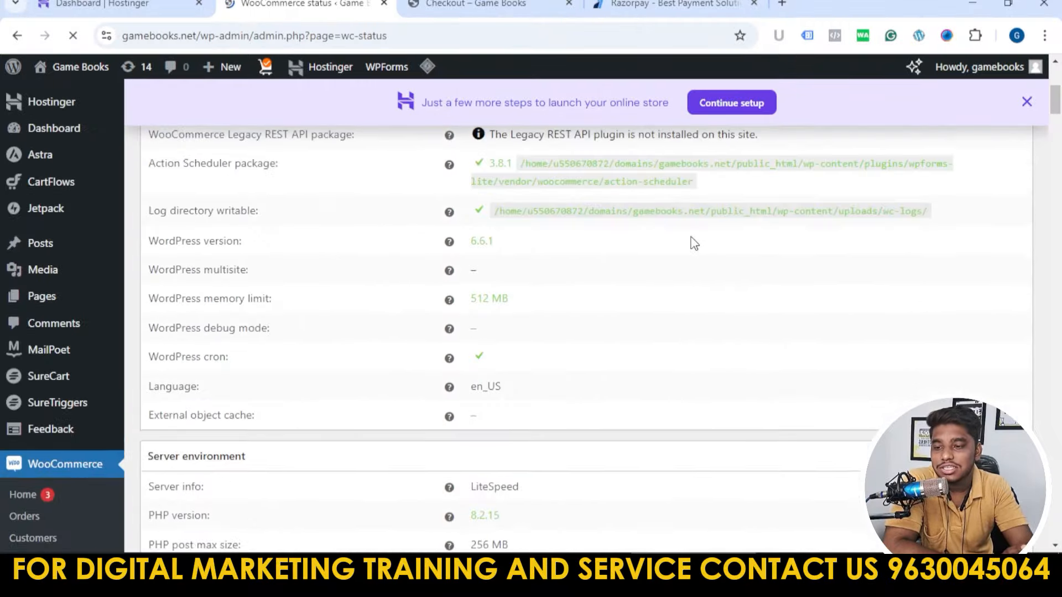
{"action": "scroll", "coordinate": [694, 241], "scroll_direction": "up", "scroll_amount": 5}
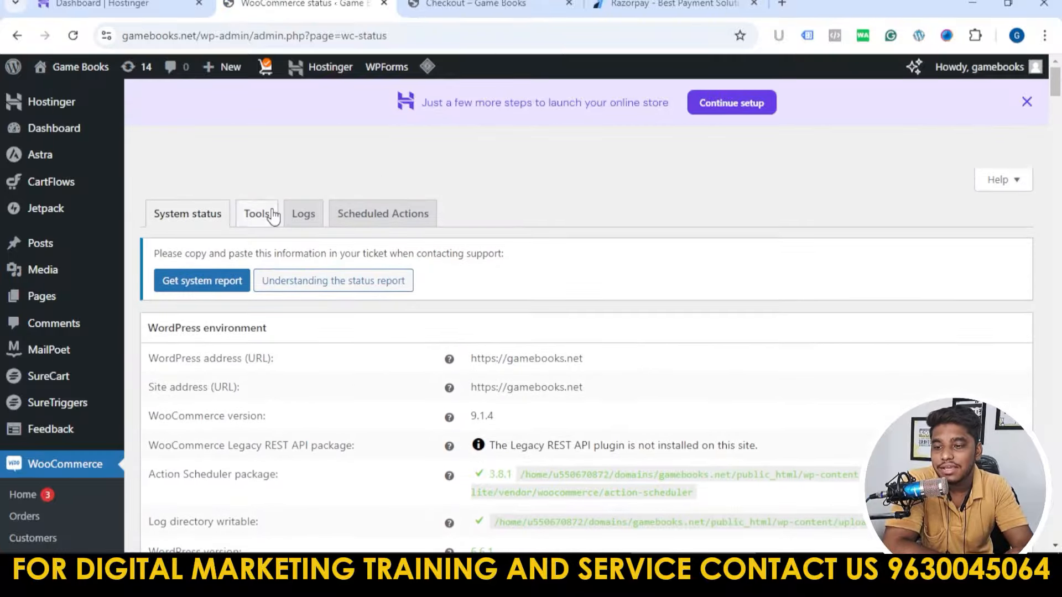
- Look through the WooCommerce status tools, from clearing transients to creating default pages and updating the database
{"action": "left_click", "coordinate": [257, 214]}
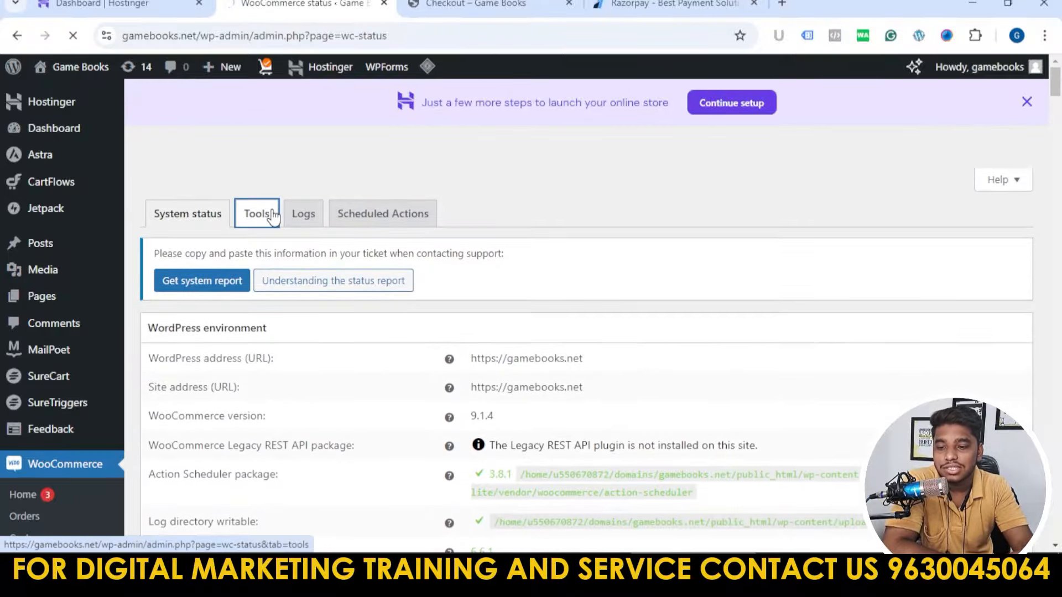
{"action": "scroll", "coordinate": [438, 229], "scroll_direction": "down", "scroll_amount": 1}
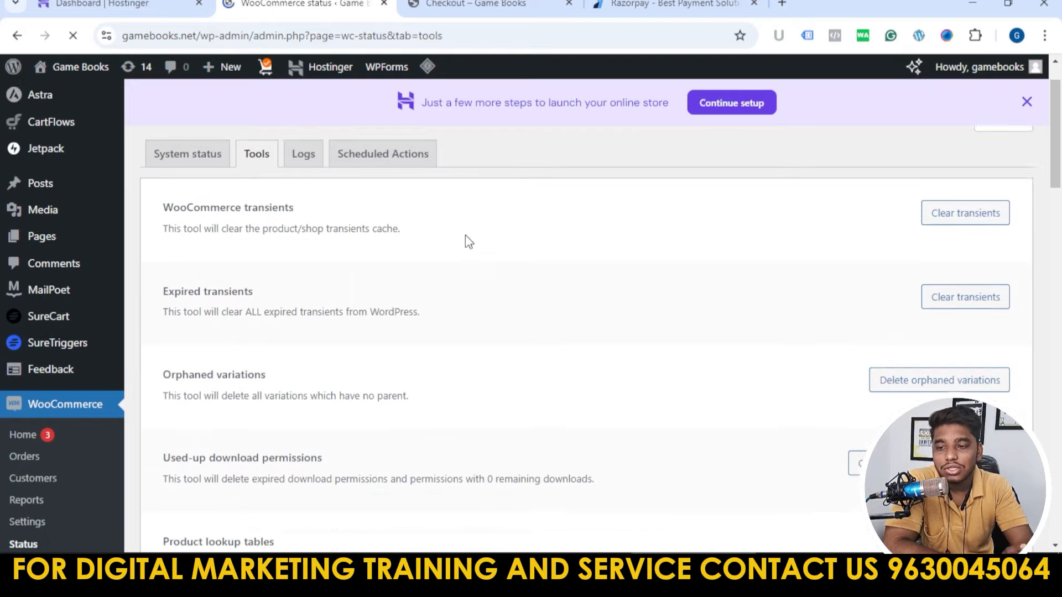
{"action": "scroll", "coordinate": [233, 242], "scroll_direction": "down", "scroll_amount": 7}
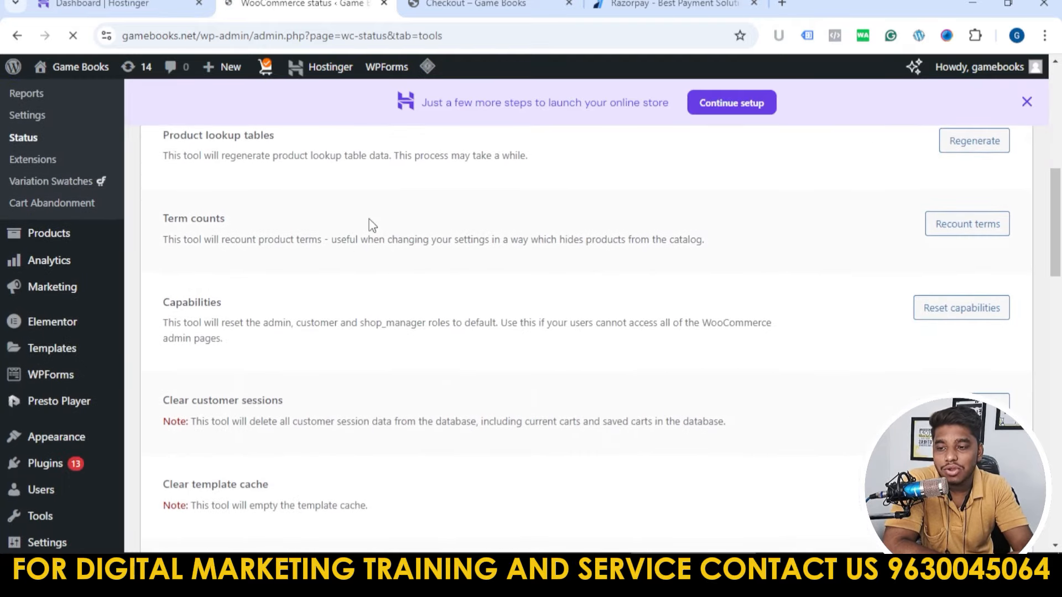
{"action": "scroll", "coordinate": [354, 224], "scroll_direction": "down", "scroll_amount": 4}
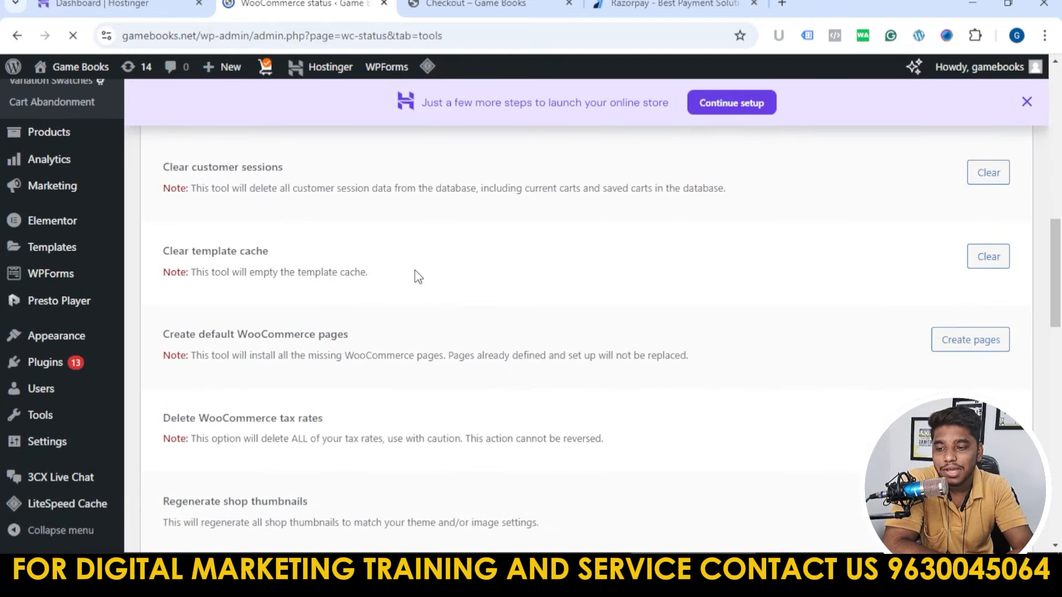
{"action": "scroll", "coordinate": [415, 275], "scroll_direction": "down", "scroll_amount": 1}
{"action": "scroll", "coordinate": [509, 234], "scroll_direction": "down", "scroll_amount": 2}
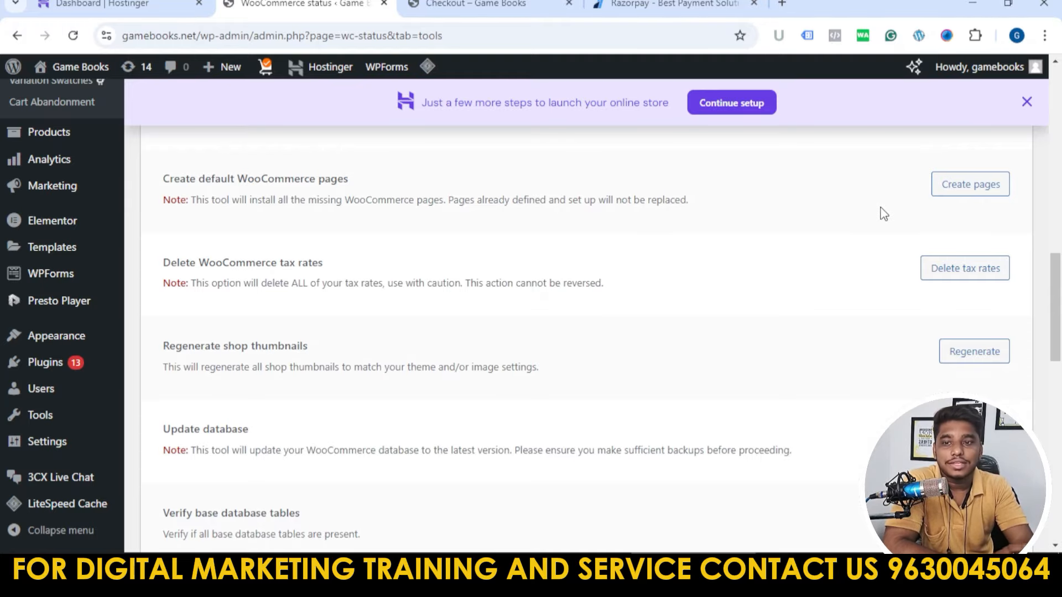
- Open the site's Pages list in a separate tab and look over the assigned Cart, Checkout, My account, Privacy Policy and Store pages
{"action": "left_click", "coordinate": [481, 5]}
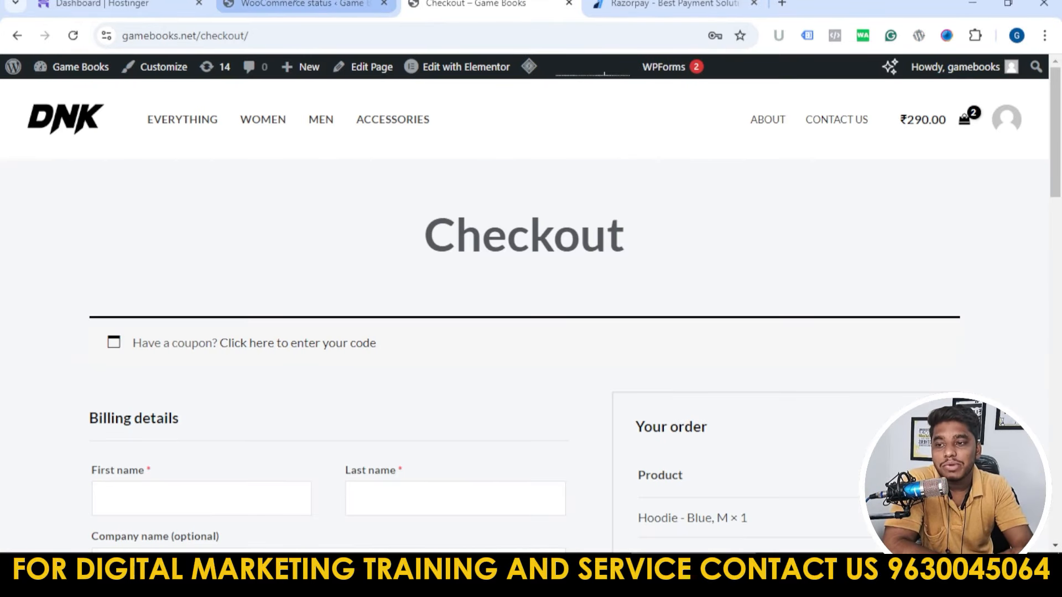
{"action": "left_click", "coordinate": [305, 5]}
{"action": "scroll", "coordinate": [78, 249], "scroll_direction": "up", "scroll_amount": 10}
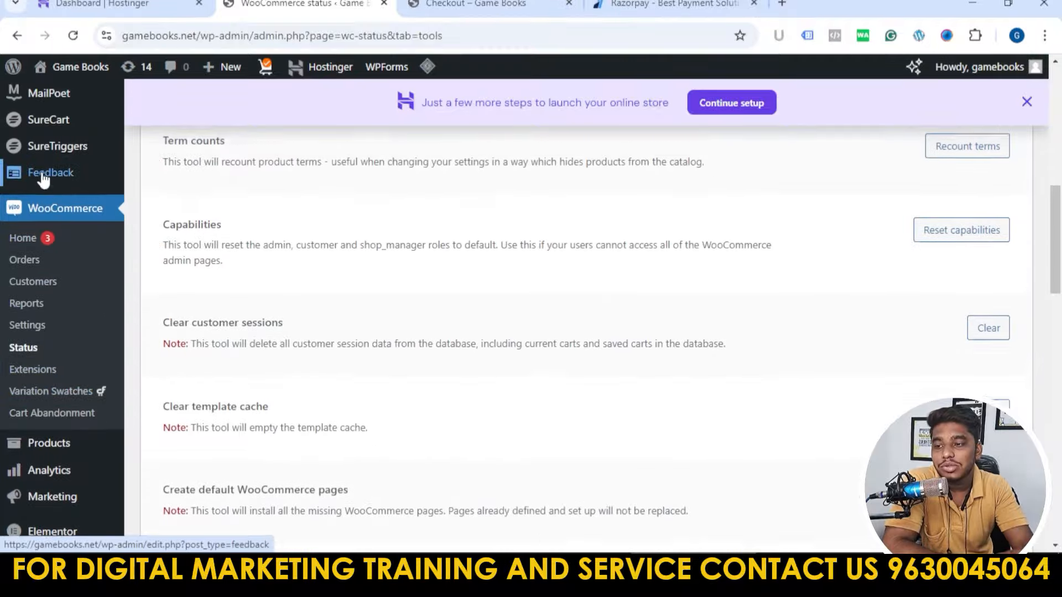
{"action": "scroll", "coordinate": [55, 193], "scroll_direction": "up", "scroll_amount": 1}
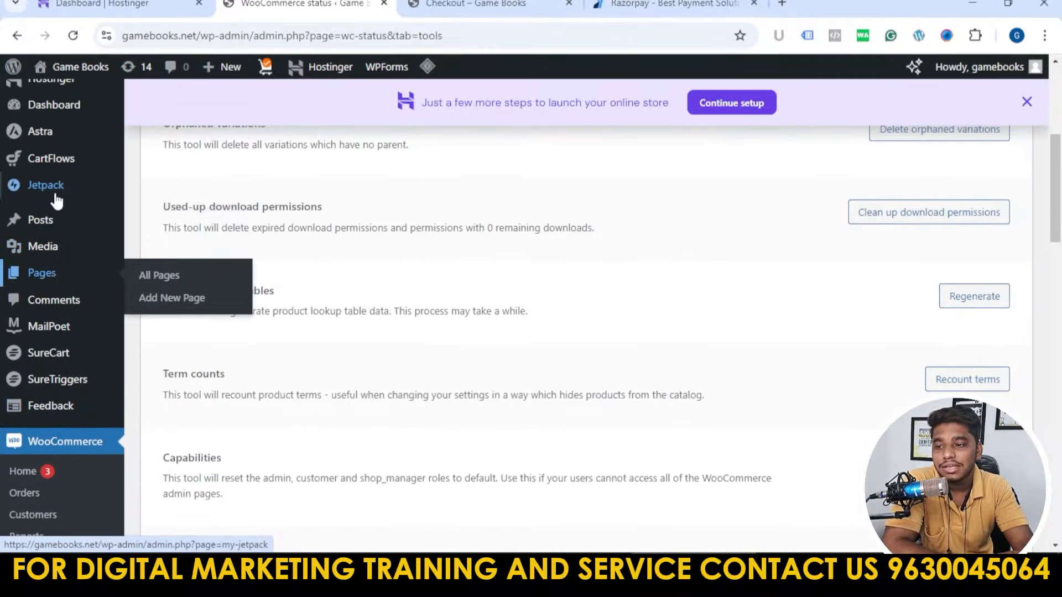
{"action": "middle_click", "coordinate": [55, 274]}
{"action": "left_click", "coordinate": [437, 4]}
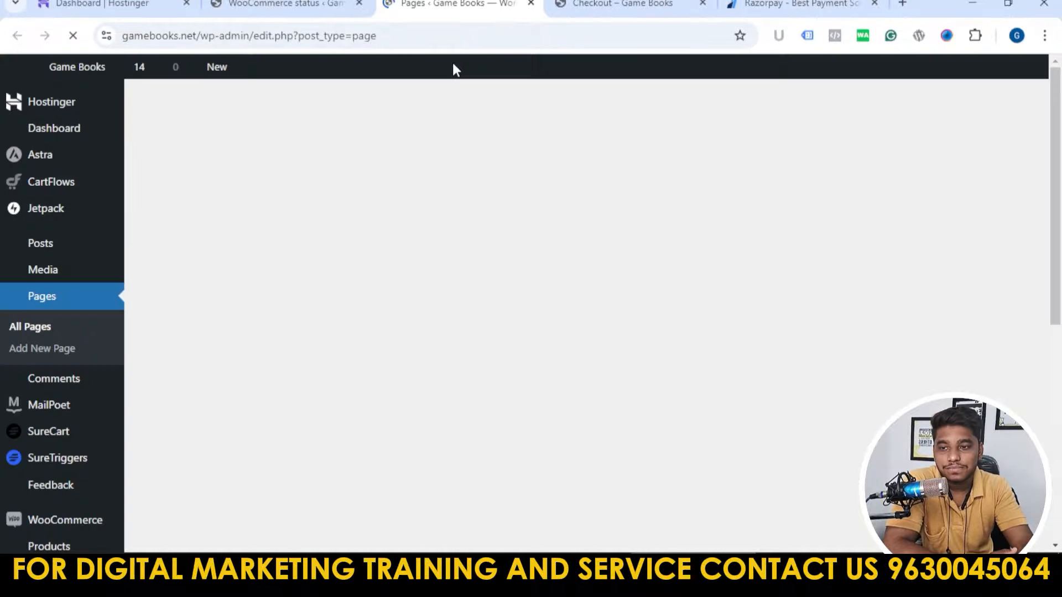
{"action": "scroll", "coordinate": [617, 229], "scroll_direction": "down", "scroll_amount": 5}
{"action": "scroll", "coordinate": [617, 229], "scroll_direction": "down", "scroll_amount": 4}
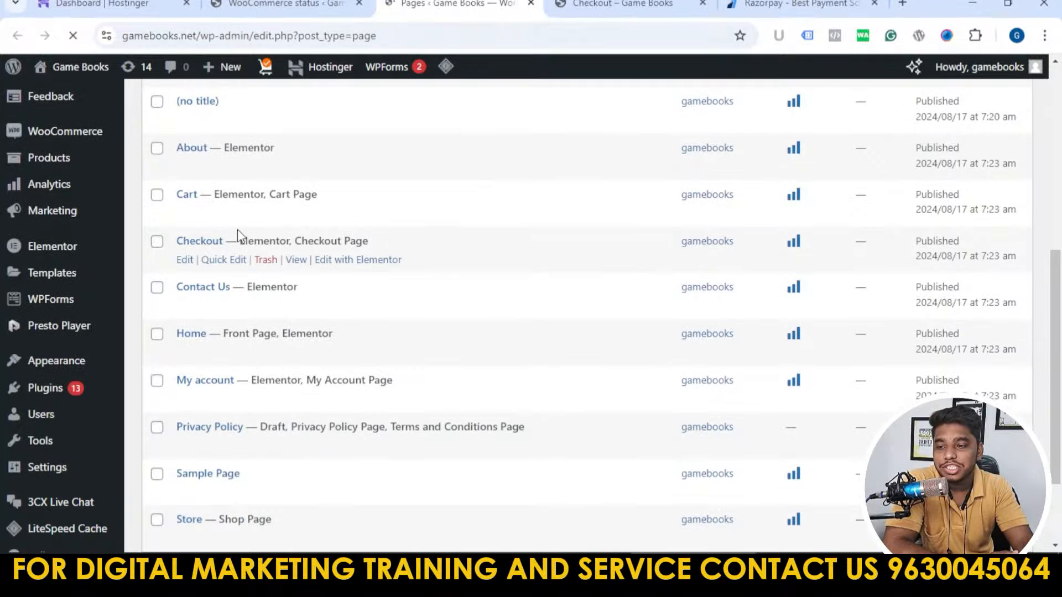
{"action": "scroll", "coordinate": [190, 129], "scroll_direction": "up", "scroll_amount": 1}
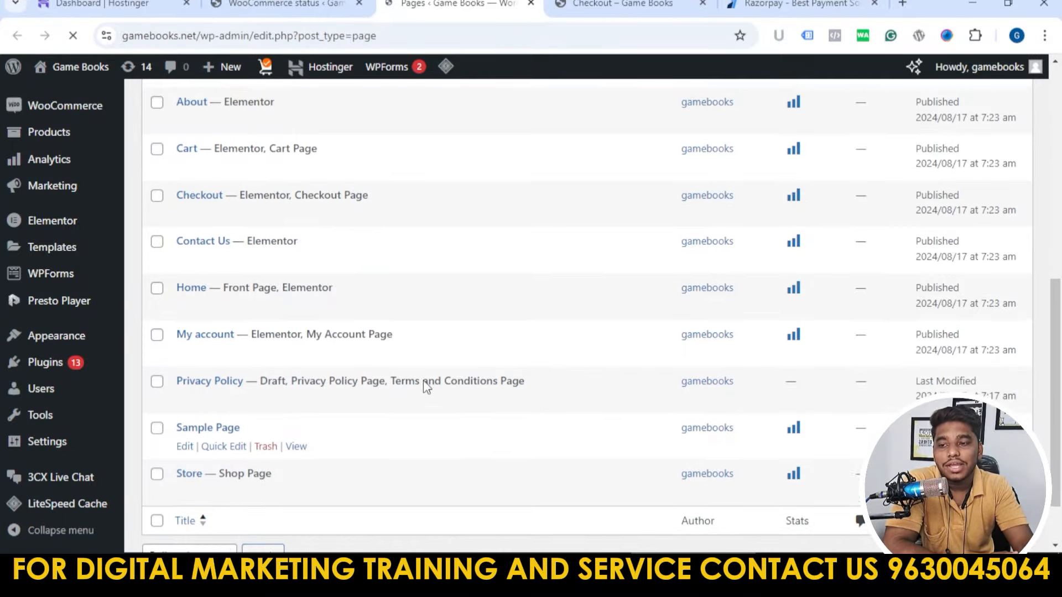
{"action": "scroll", "coordinate": [437, 332], "scroll_direction": "up", "scroll_amount": 1}
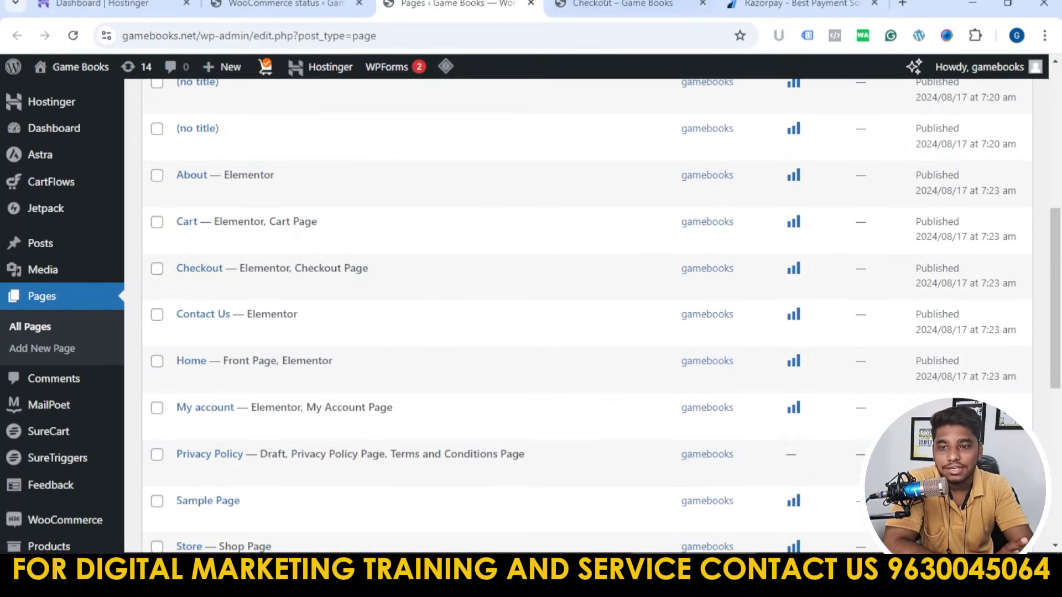
- Try to run the Create default WooCommerce pages tool from the status tools, checking the existing checkout page and Pages list
{"action": "left_click", "coordinate": [607, 4]}
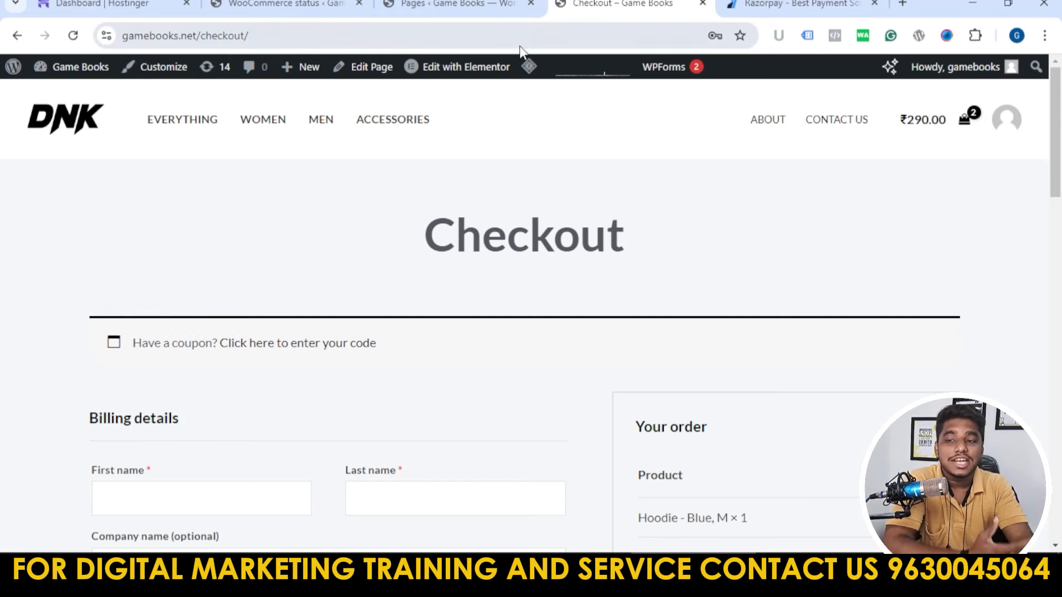
{"action": "left_click", "coordinate": [322, 5]}
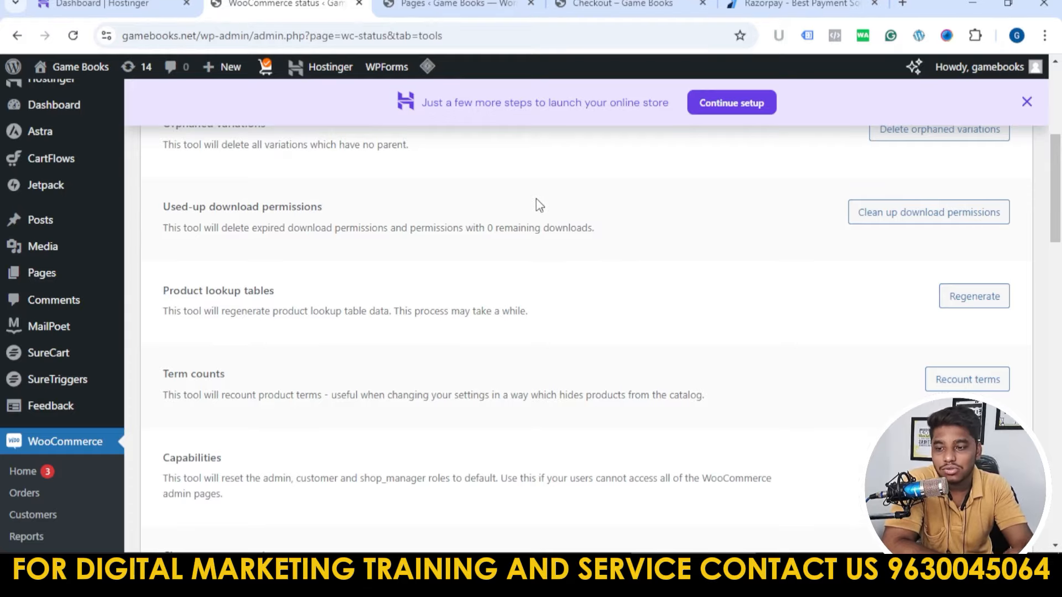
{"action": "scroll", "coordinate": [100, 360], "scroll_direction": "up", "scroll_amount": 1}
{"action": "scroll", "coordinate": [122, 343], "scroll_direction": "down", "scroll_amount": 4}
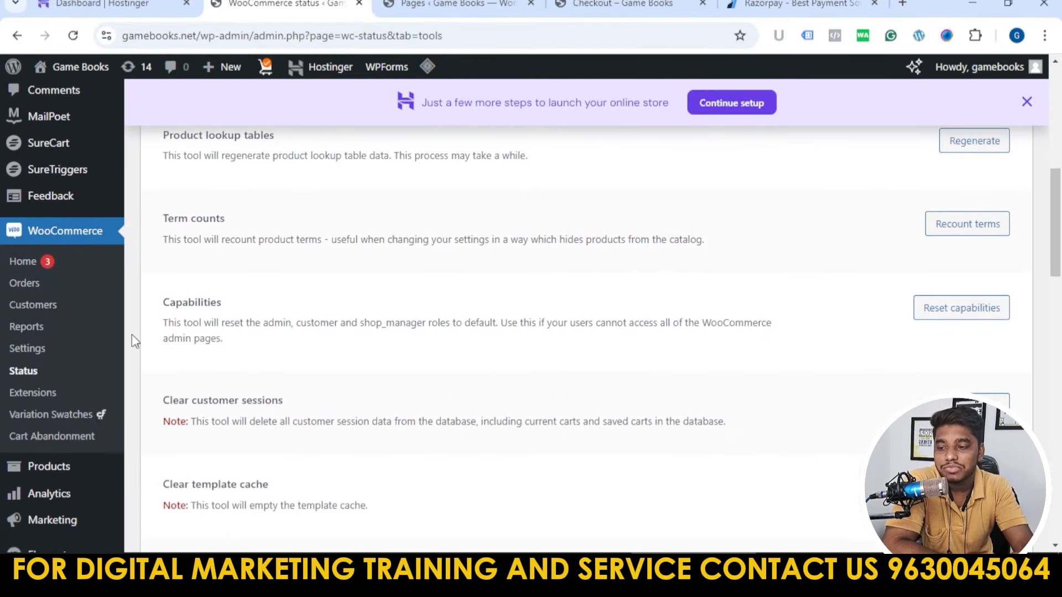
{"action": "scroll", "coordinate": [365, 287], "scroll_direction": "down", "scroll_amount": 4}
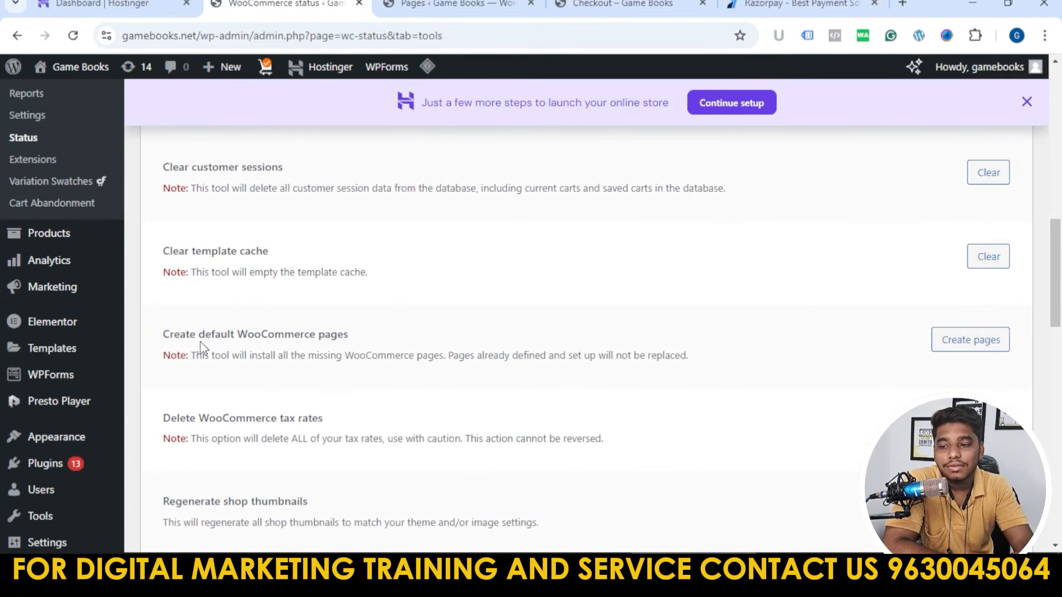
{"action": "left_click", "coordinate": [991, 339]}
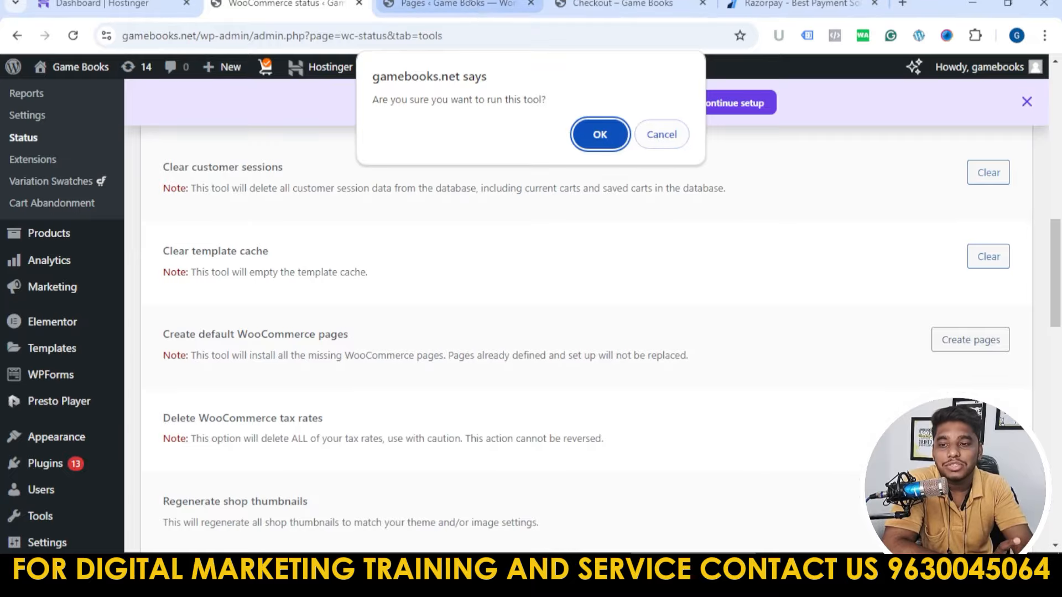
{"action": "left_click", "coordinate": [473, 6]}
{"action": "scroll", "coordinate": [426, 365], "scroll_direction": "down", "scroll_amount": 1}
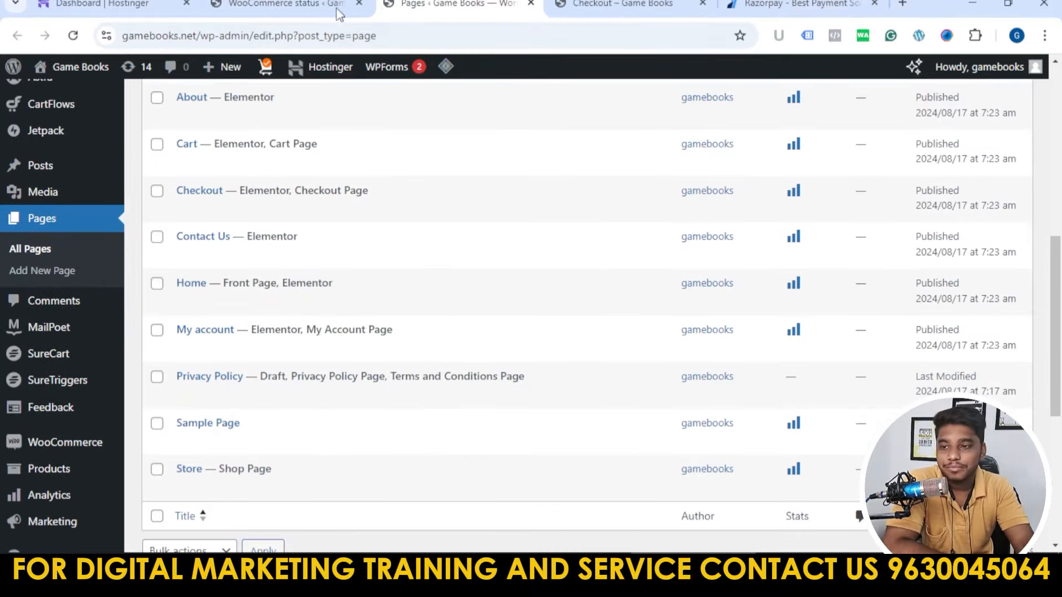
{"action": "left_click", "coordinate": [309, 6]}
- Look through the remaining WooCommerce status tools, from default page creation to the expired transient files cleanup
{"action": "scroll", "coordinate": [551, 338], "scroll_direction": "down", "scroll_amount": 1}
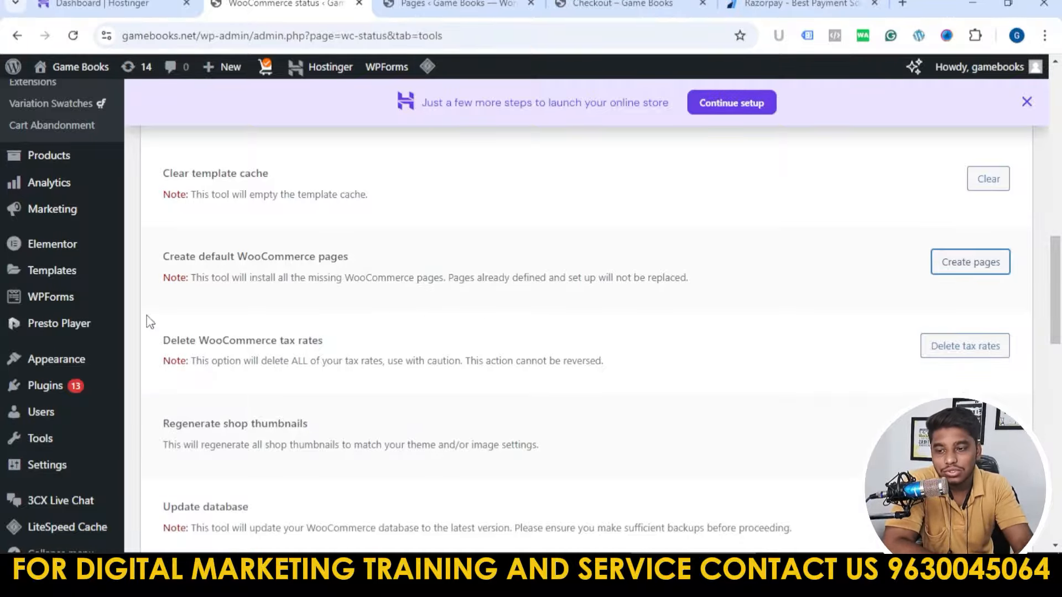
{"action": "left_click_drag", "start_coordinate": [347, 258], "coordinate": [162, 260]}
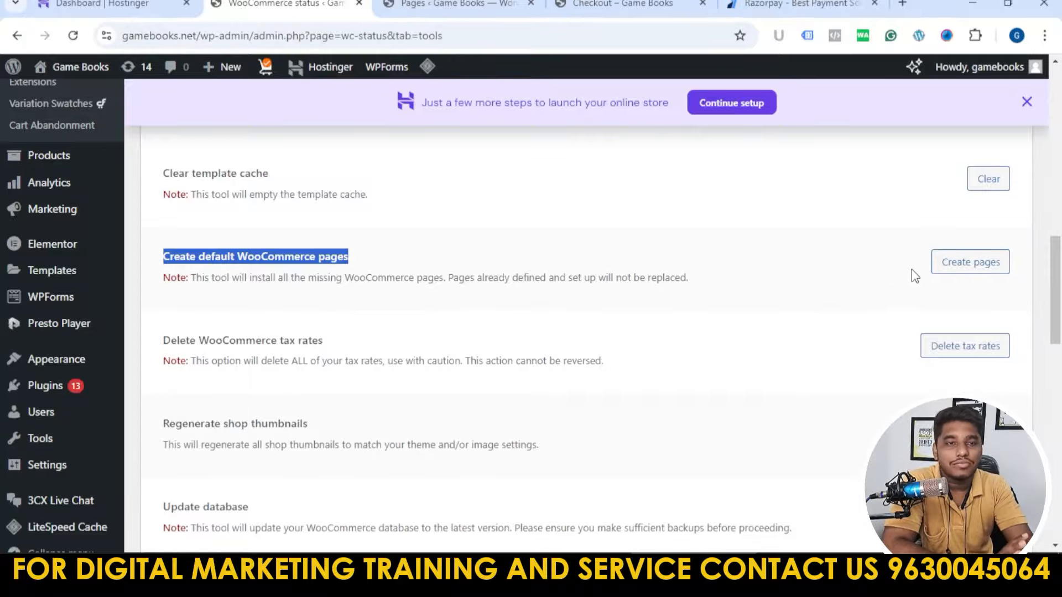
{"action": "left_click", "coordinate": [359, 258]}
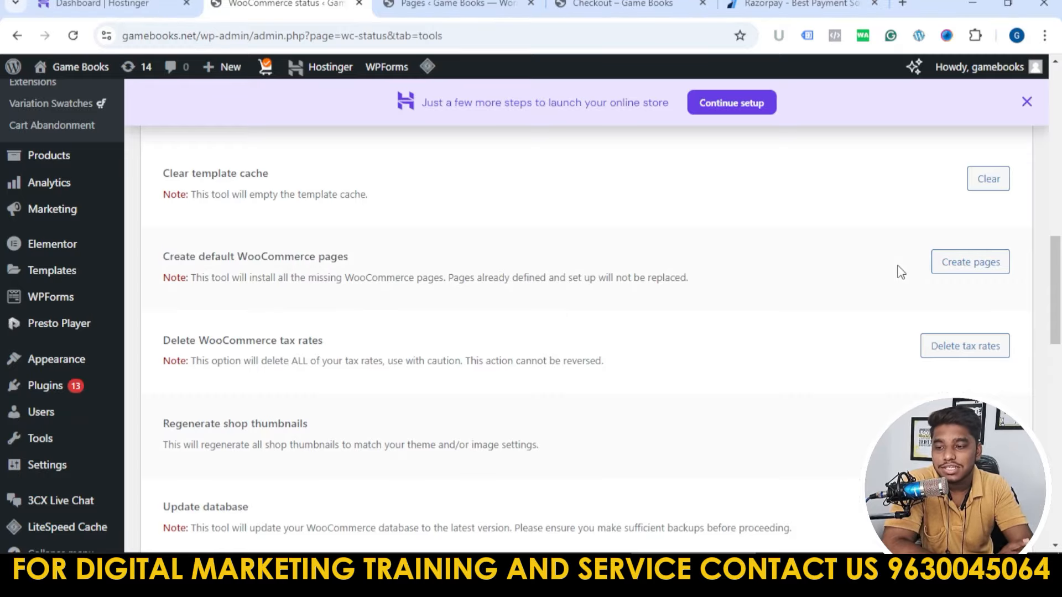
{"action": "scroll", "coordinate": [769, 255], "scroll_direction": "down", "scroll_amount": 9}
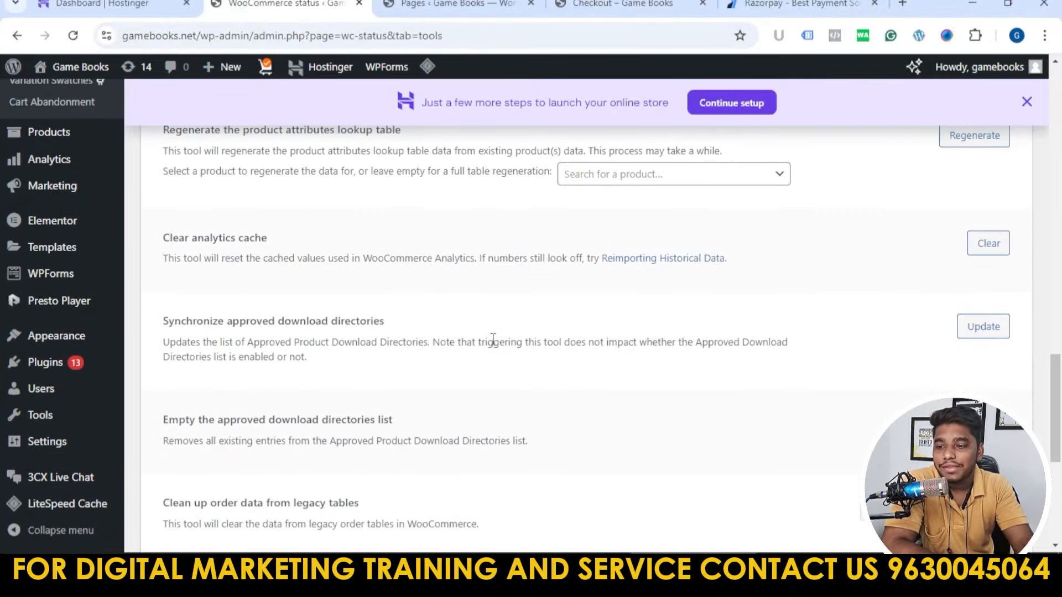
{"action": "scroll", "coordinate": [493, 339], "scroll_direction": "down", "scroll_amount": 6}
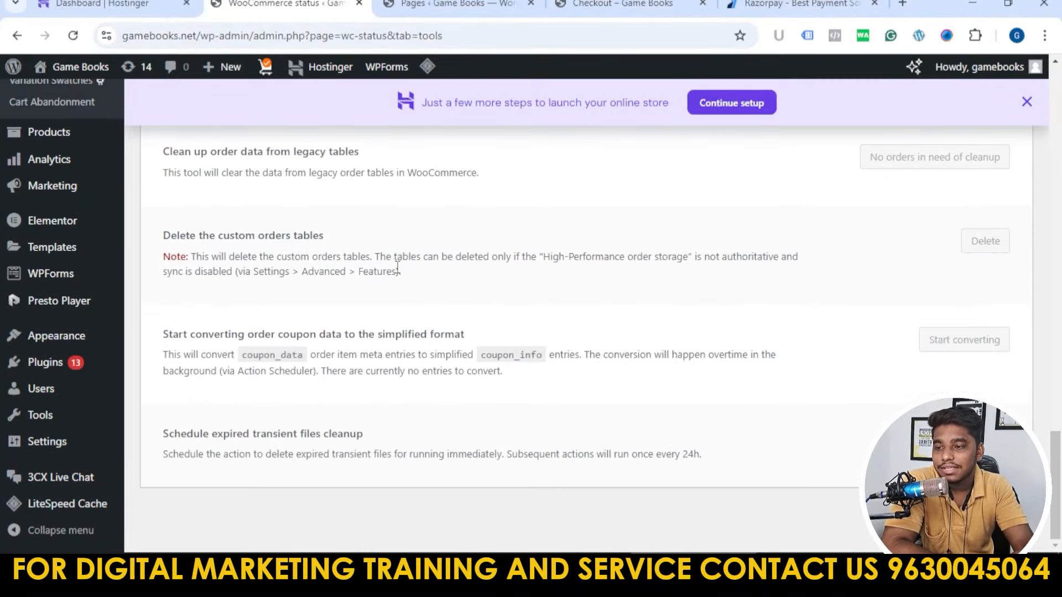
{"action": "scroll", "coordinate": [396, 274], "scroll_direction": "up", "scroll_amount": 20}
{"action": "scroll", "coordinate": [392, 283], "scroll_direction": "up", "scroll_amount": 5}
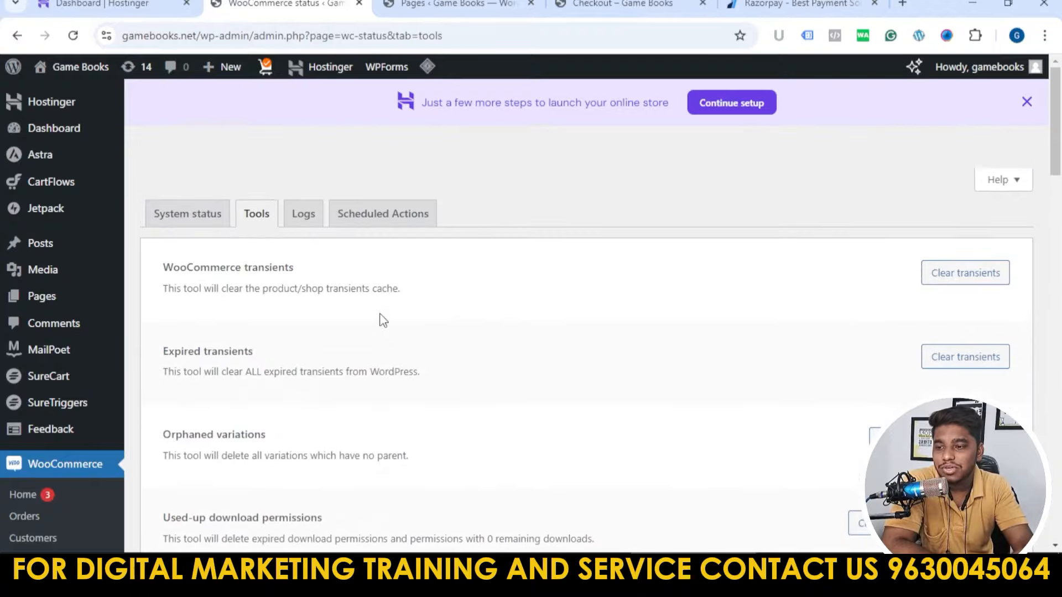
- Return to the Pages list and review its entries from the Store page back up to the untitled pages
{"action": "left_click", "coordinate": [451, 5]}
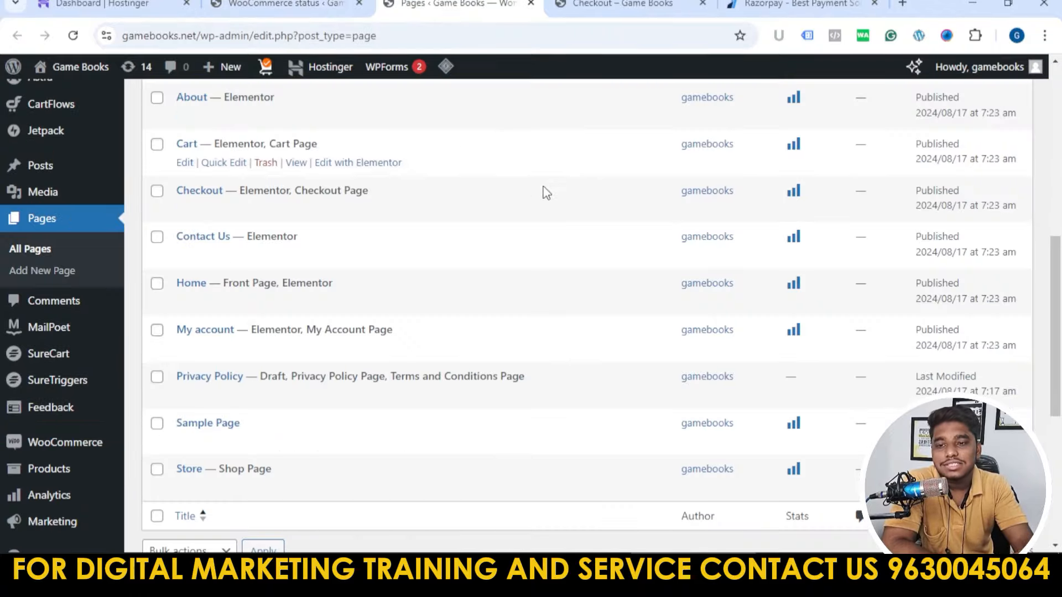
{"action": "scroll", "coordinate": [544, 191], "scroll_direction": "up", "scroll_amount": 2}
{"action": "left_click", "coordinate": [622, 4]}
{"action": "left_click", "coordinate": [451, 5]}
{"action": "scroll", "coordinate": [626, 194], "scroll_direction": "up", "scroll_amount": 5}
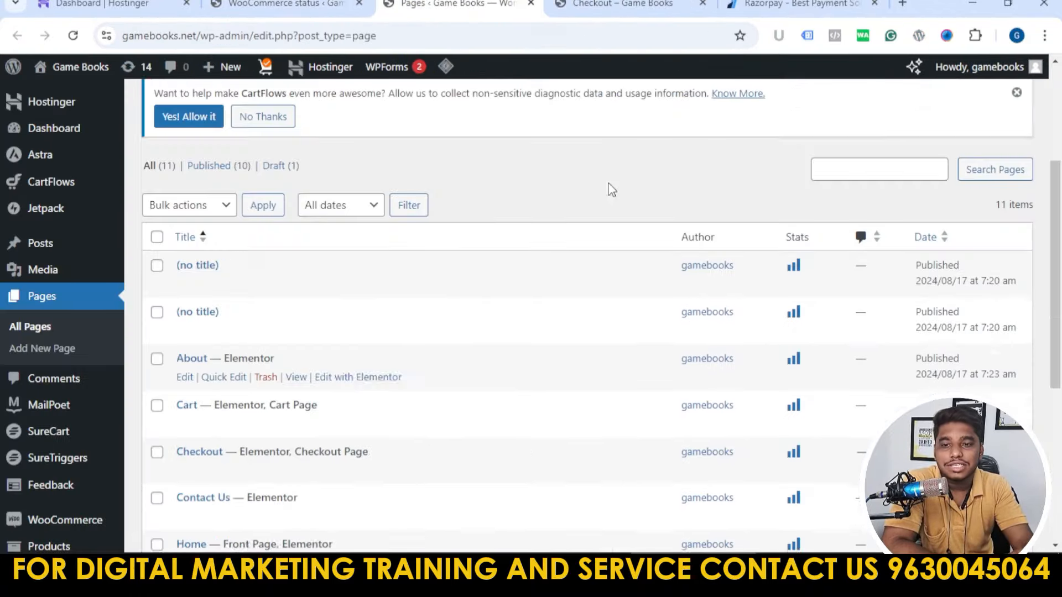
{"action": "scroll", "coordinate": [627, 194], "scroll_direction": "up", "scroll_amount": 2}
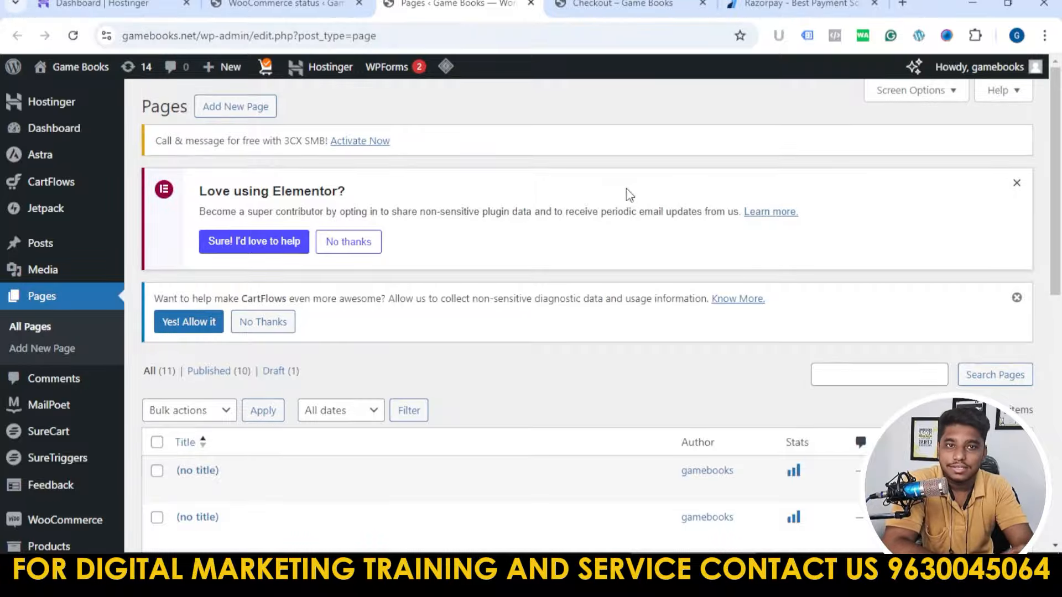
- Open the Game Books home page in a new tab, look over its hero section, and start editing it with Elementor
{"action": "left_click", "coordinate": [257, 5]}
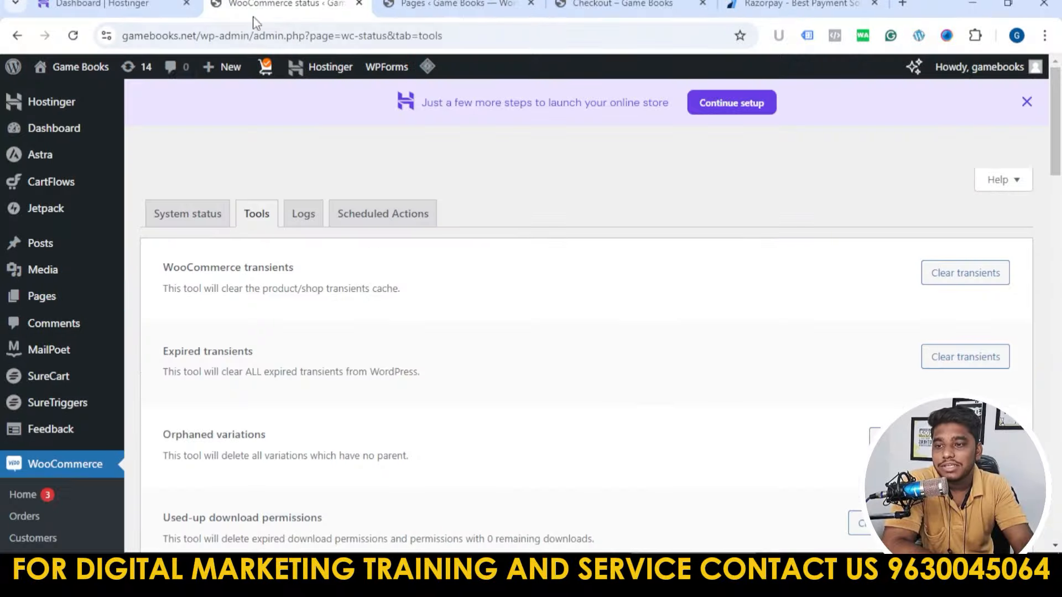
{"action": "mouse_move", "coordinate": [104, 69]}
{"action": "left_click", "coordinate": [55, 94]}
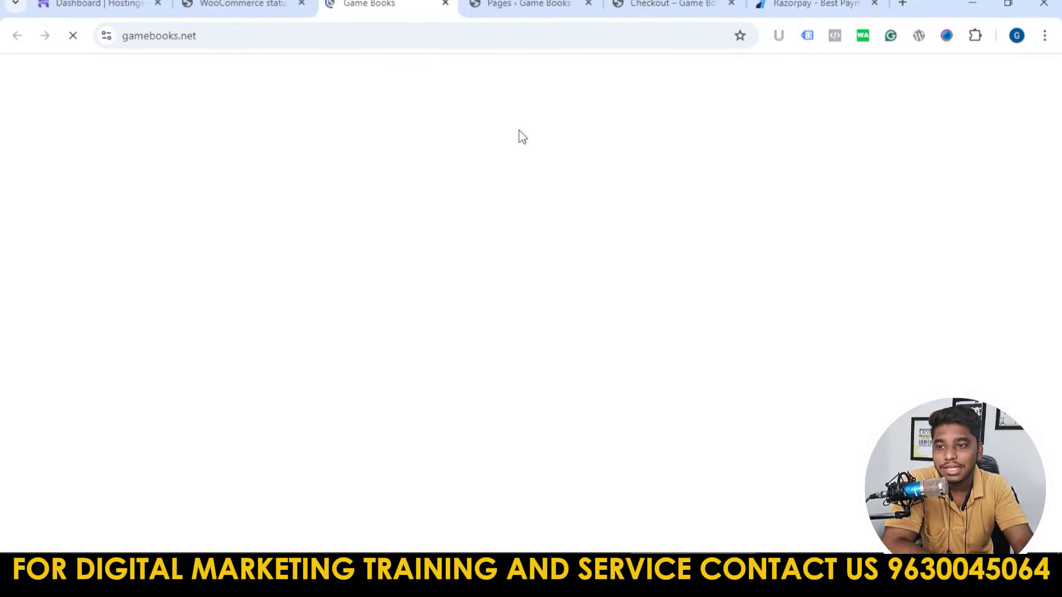
{"action": "scroll", "coordinate": [605, 226], "scroll_direction": "down", "scroll_amount": 3}
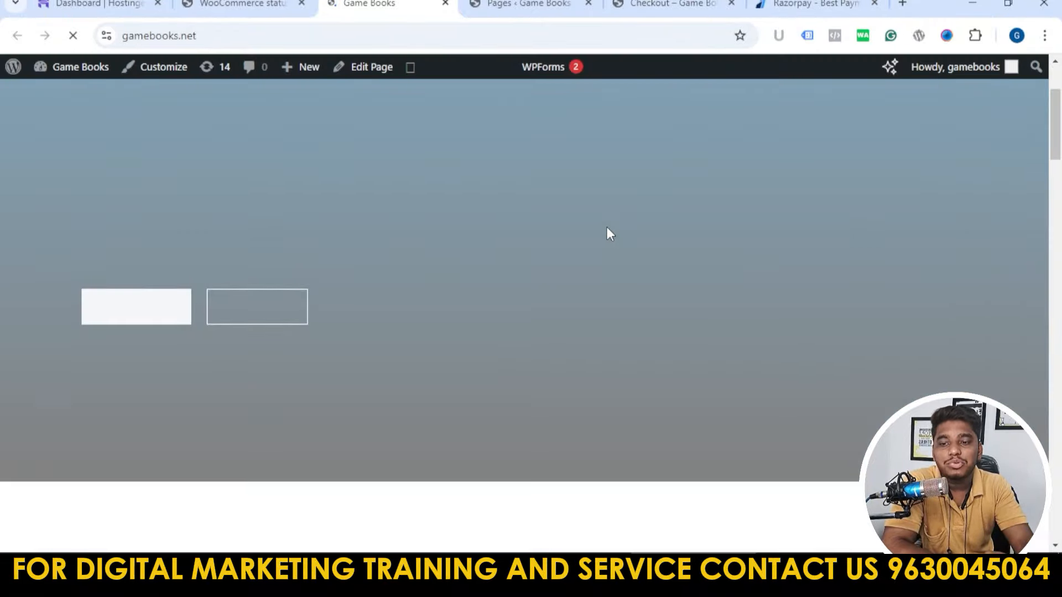
{"action": "scroll", "coordinate": [434, 166], "scroll_direction": "down", "scroll_amount": 2}
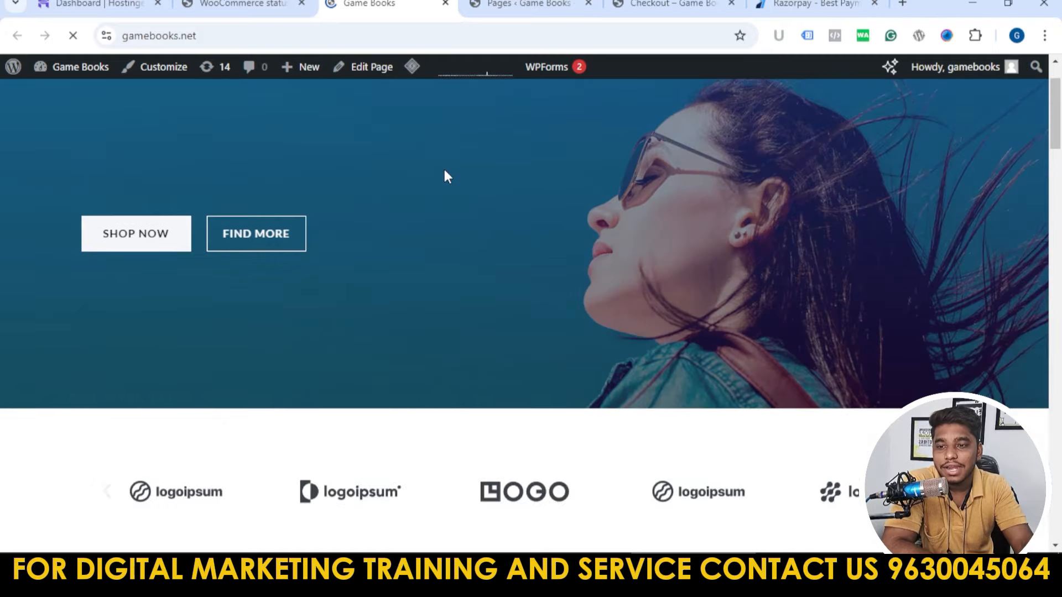
{"action": "scroll", "coordinate": [464, 122], "scroll_direction": "up", "scroll_amount": 5}
{"action": "left_click", "coordinate": [479, 67]}
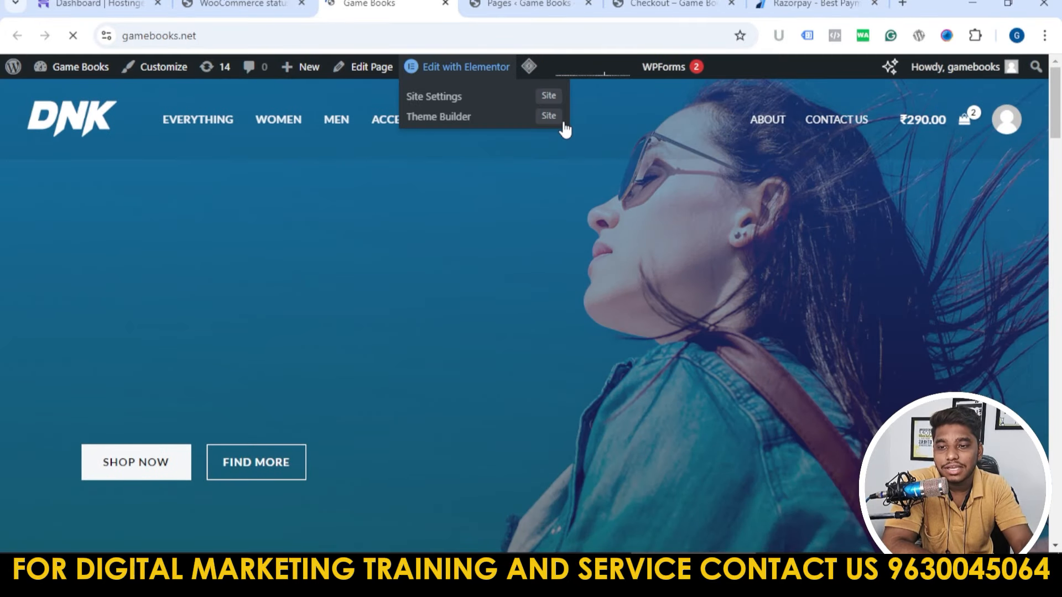